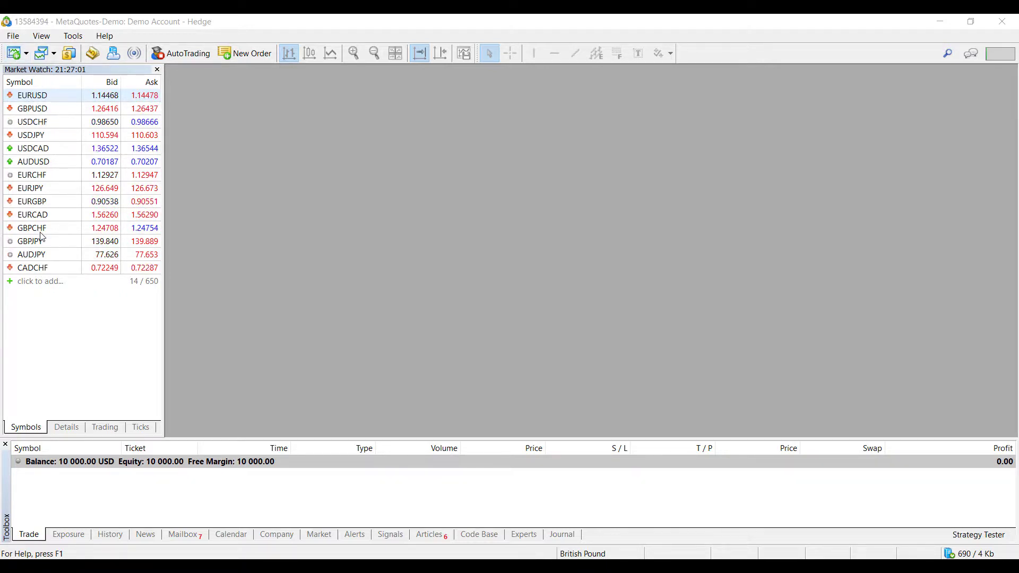
- Open a new EURUSD chart window from the Market Watch symbol's menu
{"action": "right_click", "coordinate": [54, 95]}
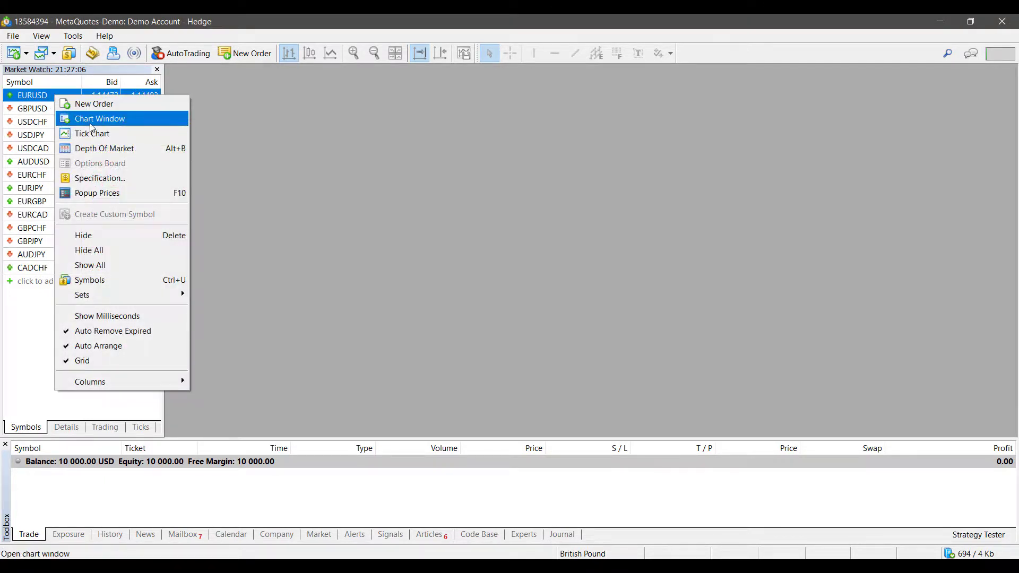
{"action": "left_click", "coordinate": [93, 118]}
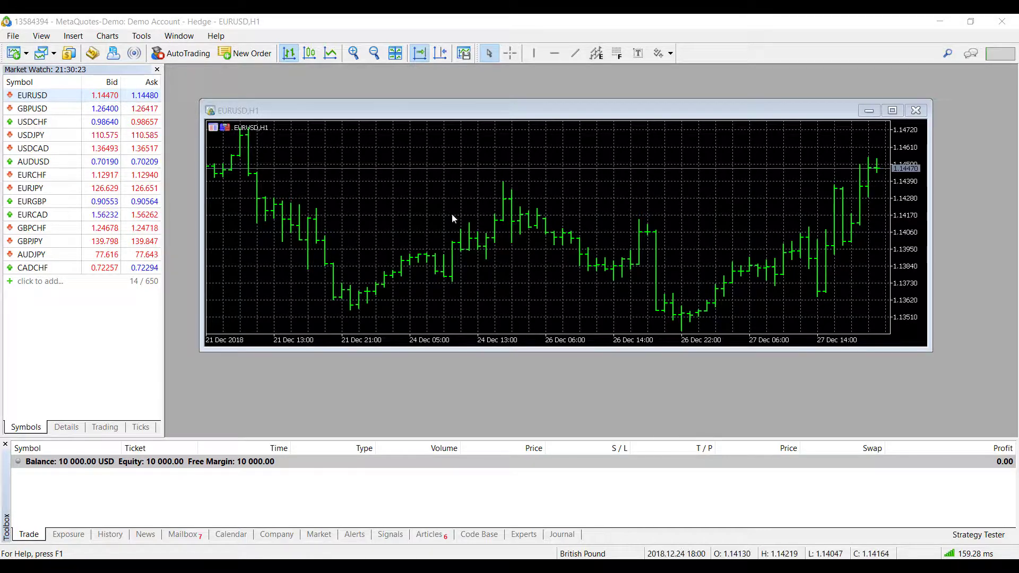
- Choose Trend > Adaptive Moving Average from the Insert indicators menu for the EURUSD chart
{"action": "left_click", "coordinate": [73, 36]}
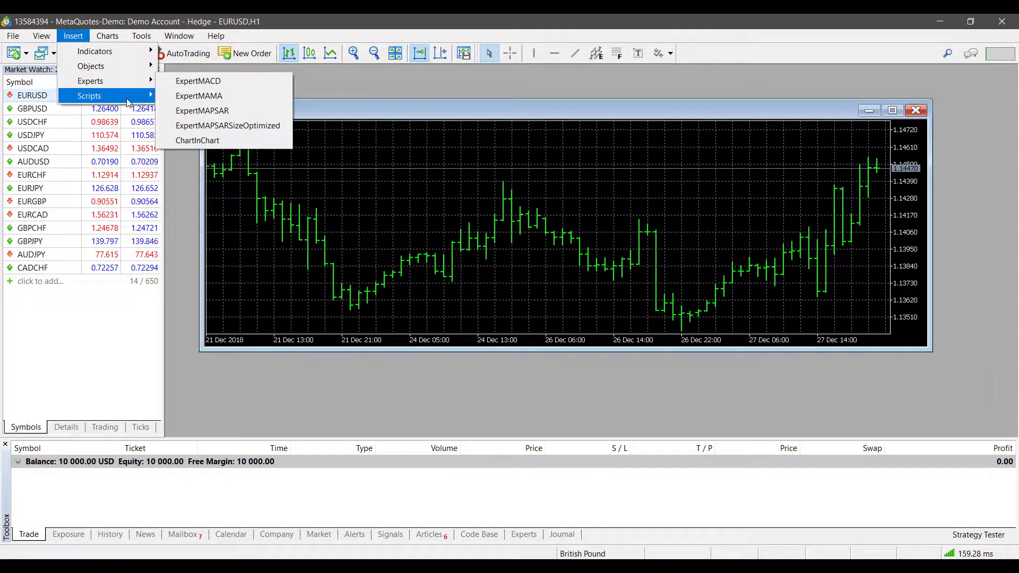
{"action": "mouse_move", "coordinate": [106, 56]}
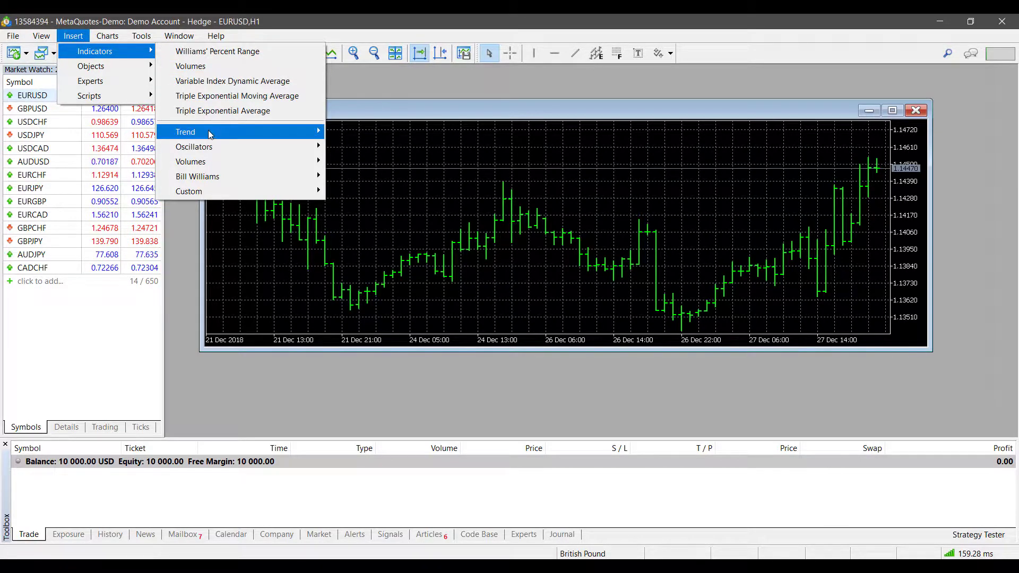
{"action": "mouse_move", "coordinate": [209, 134]}
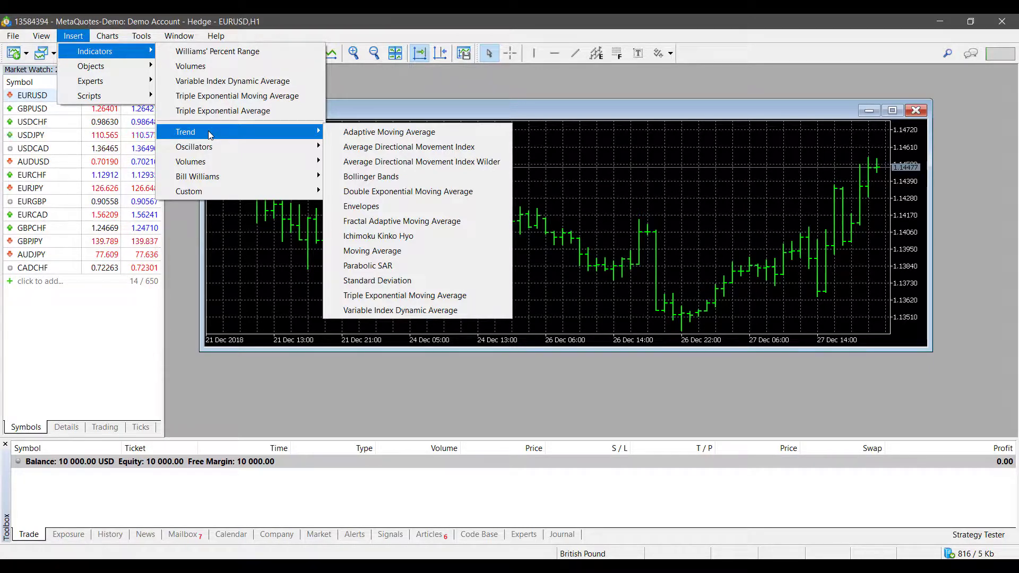
{"action": "left_click", "coordinate": [340, 133]}
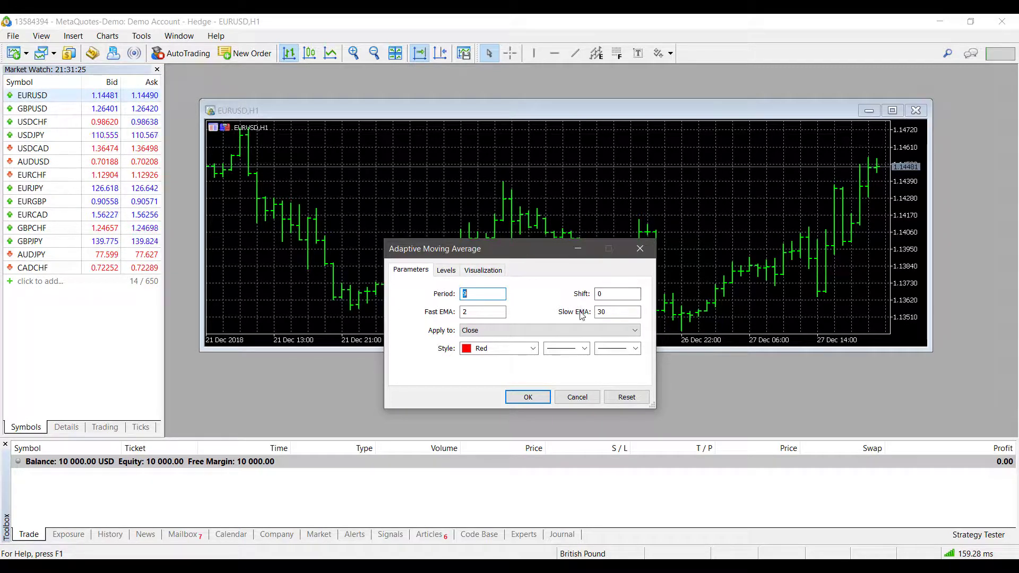
- Review the Apply to, Levels and Visualization settings, keep Close, and add the Adaptive Moving Average
{"action": "left_click", "coordinate": [532, 331]}
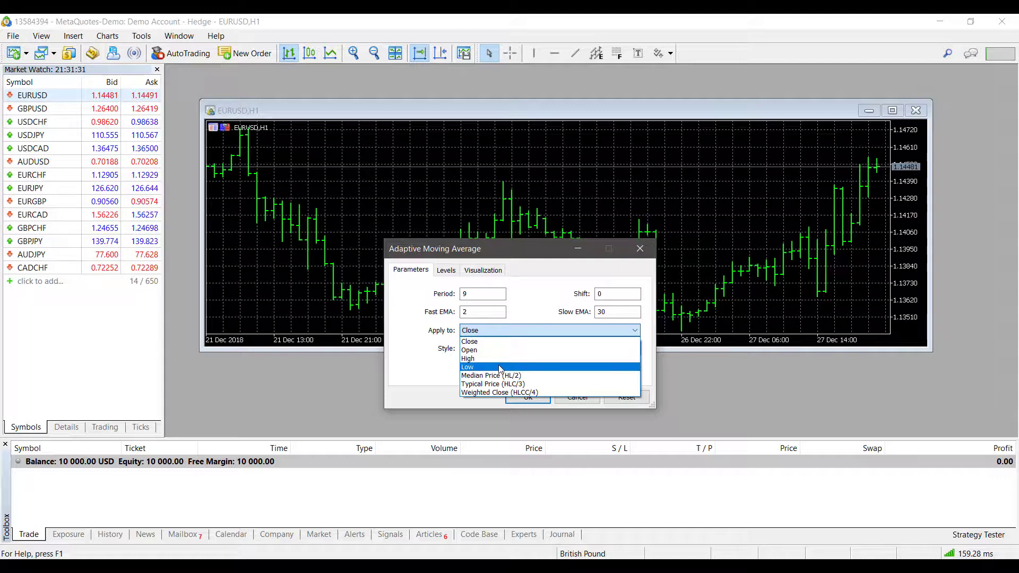
{"action": "key", "text": "Escape"}
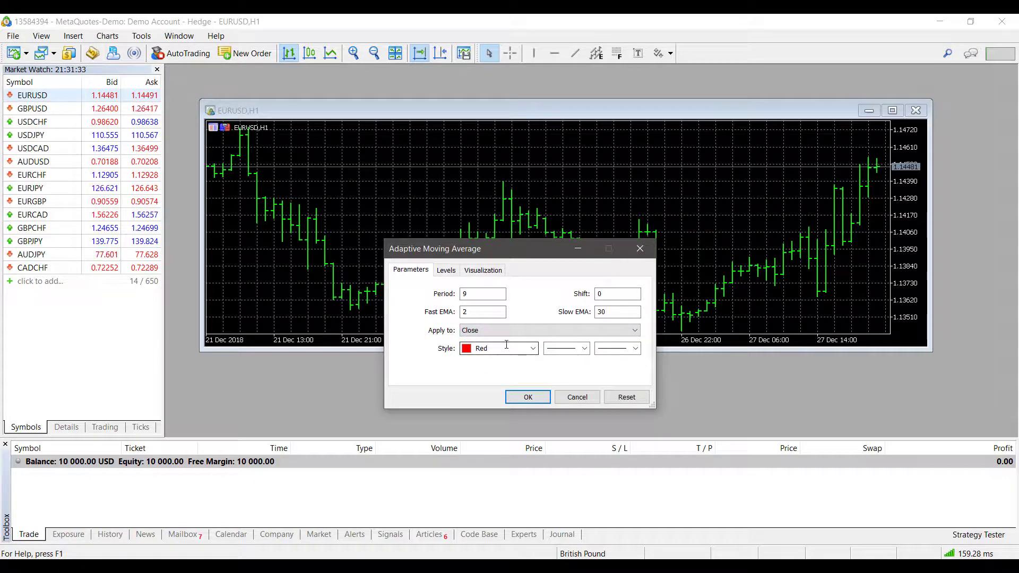
{"action": "left_click", "coordinate": [445, 271]}
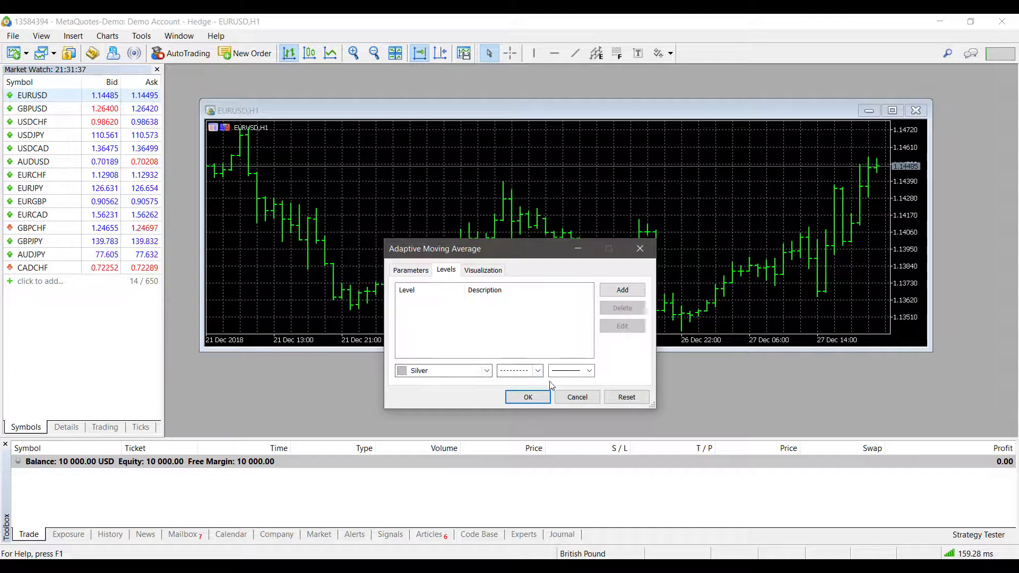
{"action": "left_click", "coordinate": [483, 274]}
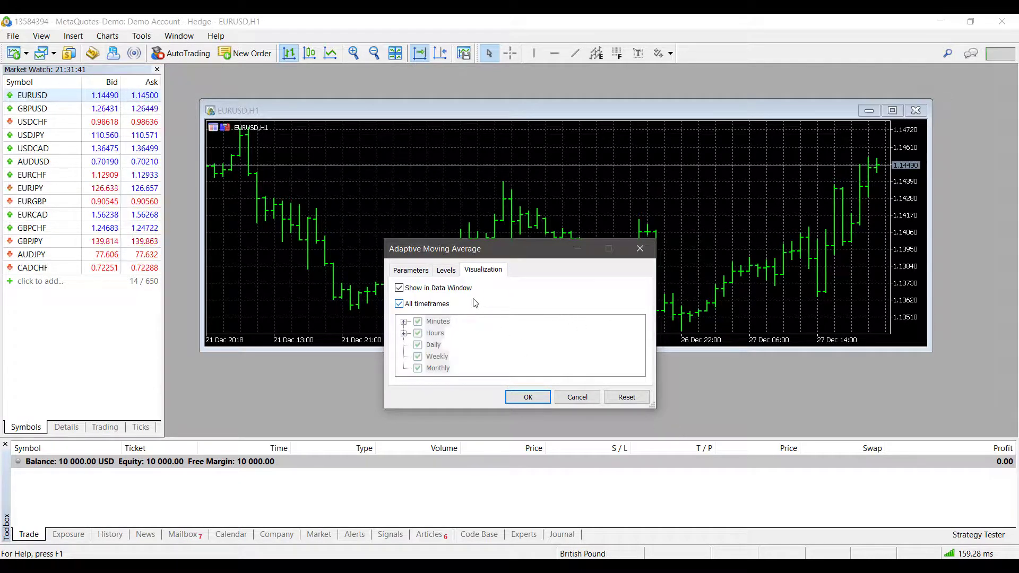
{"action": "left_click", "coordinate": [425, 270]}
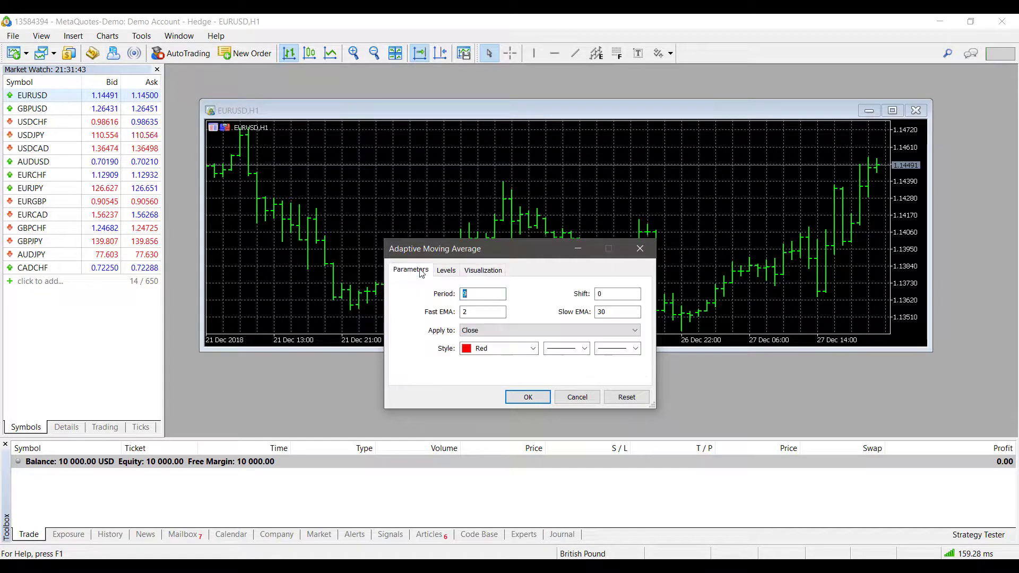
{"action": "left_click", "coordinate": [483, 295]}
{"action": "left_click", "coordinate": [528, 397]}
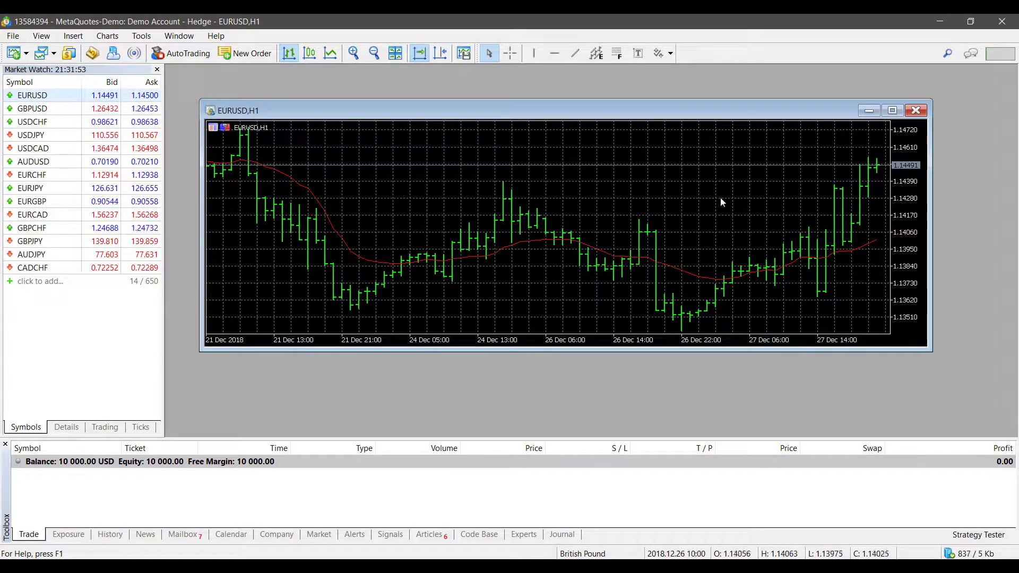
- Maximize the EURUSD chart, add a default MACD(12,26,9) pane and resize the panes
{"action": "left_click", "coordinate": [891, 110]}
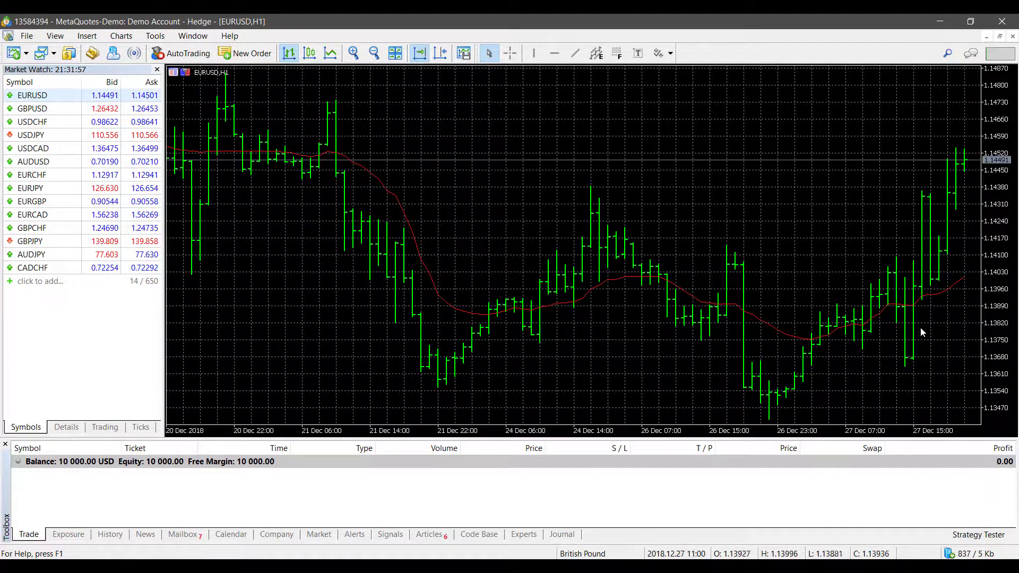
{"action": "mouse_move", "coordinate": [951, 295]}
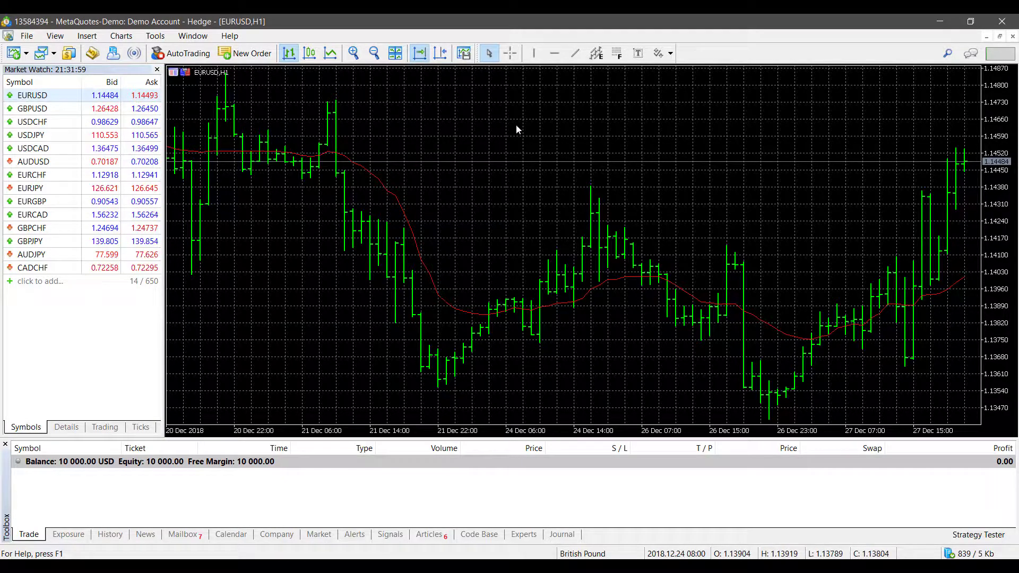
{"action": "left_click", "coordinate": [87, 36]}
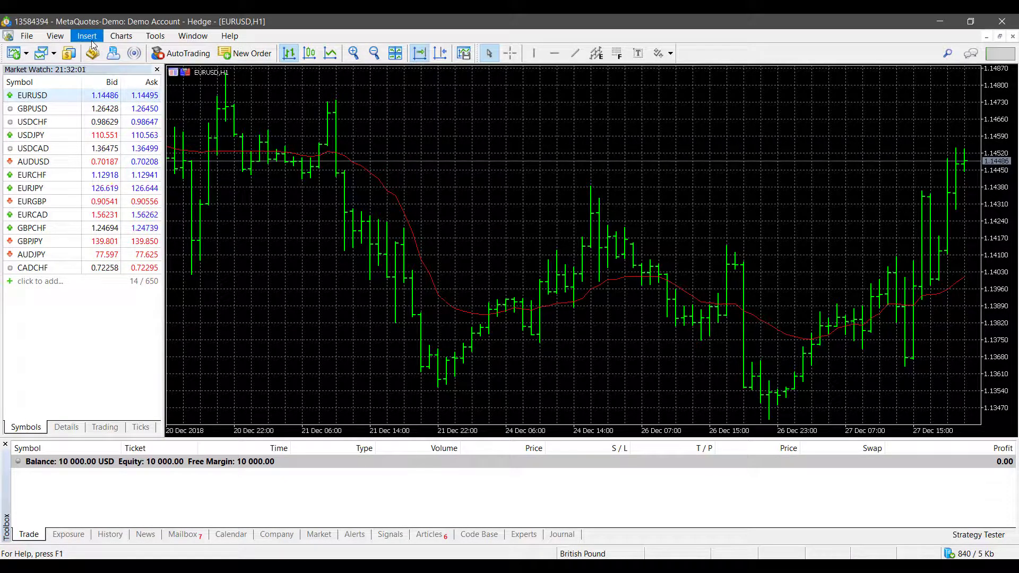
{"action": "mouse_move", "coordinate": [123, 55]}
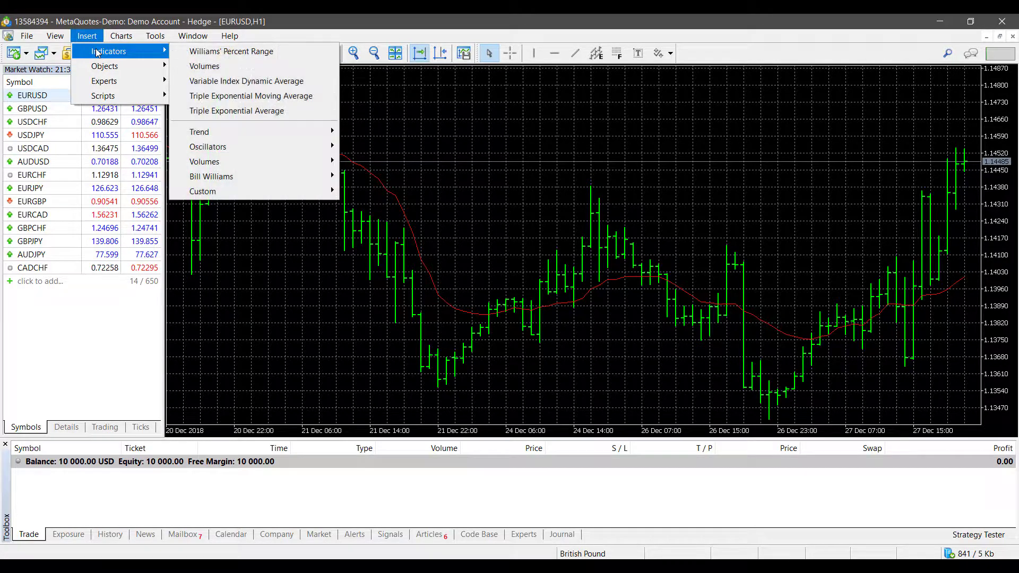
{"action": "mouse_move", "coordinate": [238, 149]}
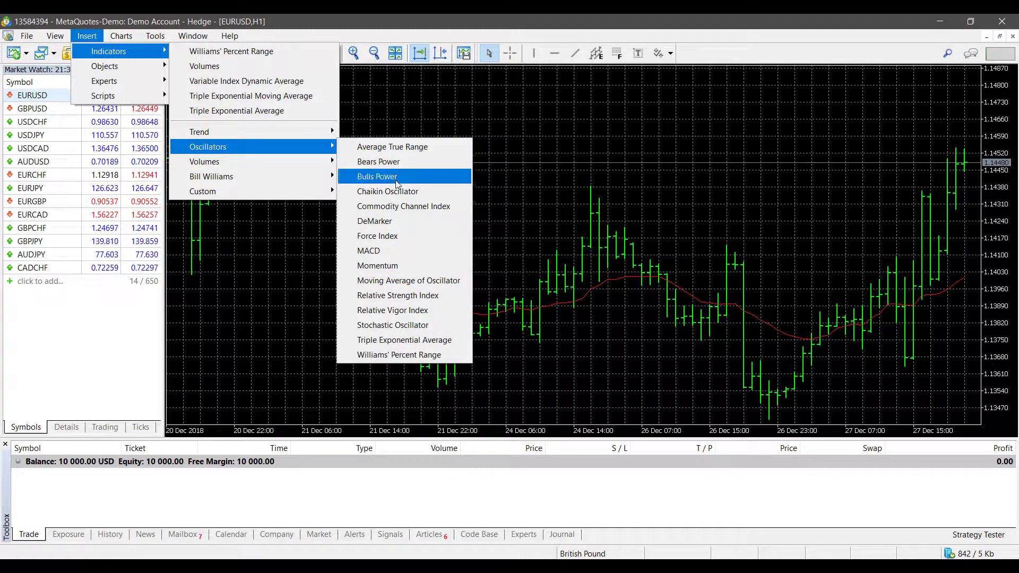
{"action": "left_click", "coordinate": [401, 253]}
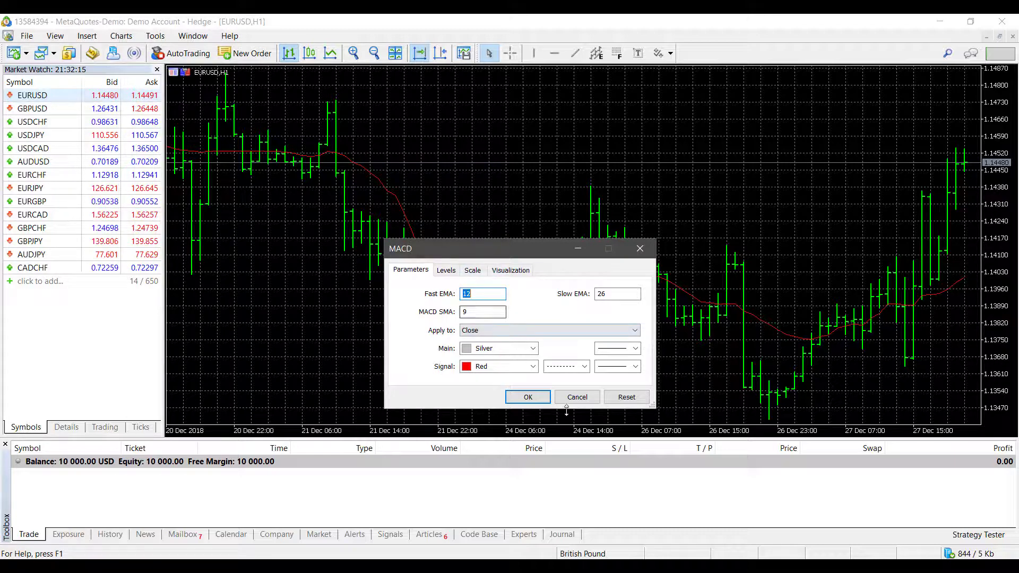
{"action": "left_click", "coordinate": [534, 399]}
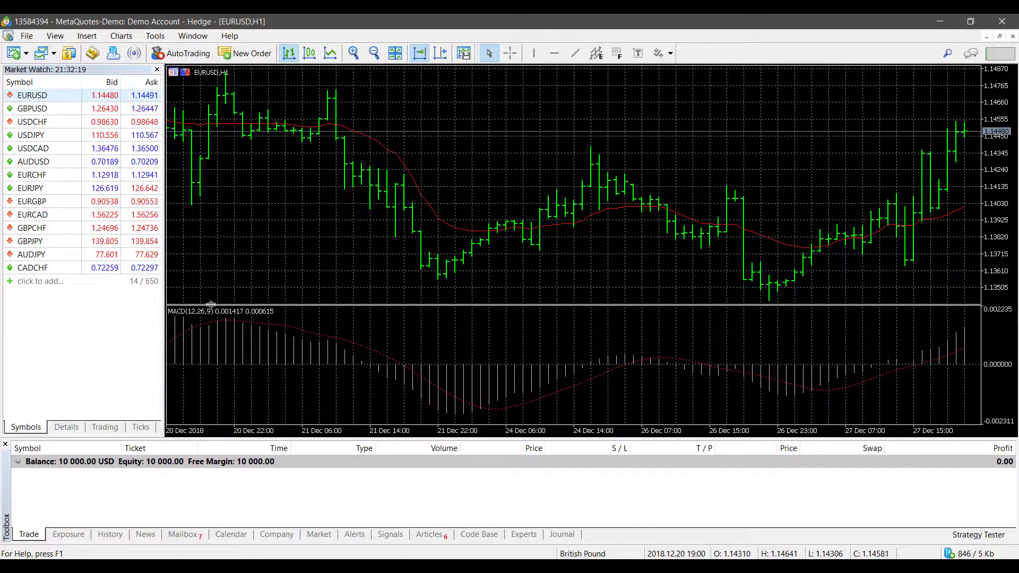
{"action": "left_click_drag", "start_coordinate": [410, 304], "coordinate": [438, 301]}
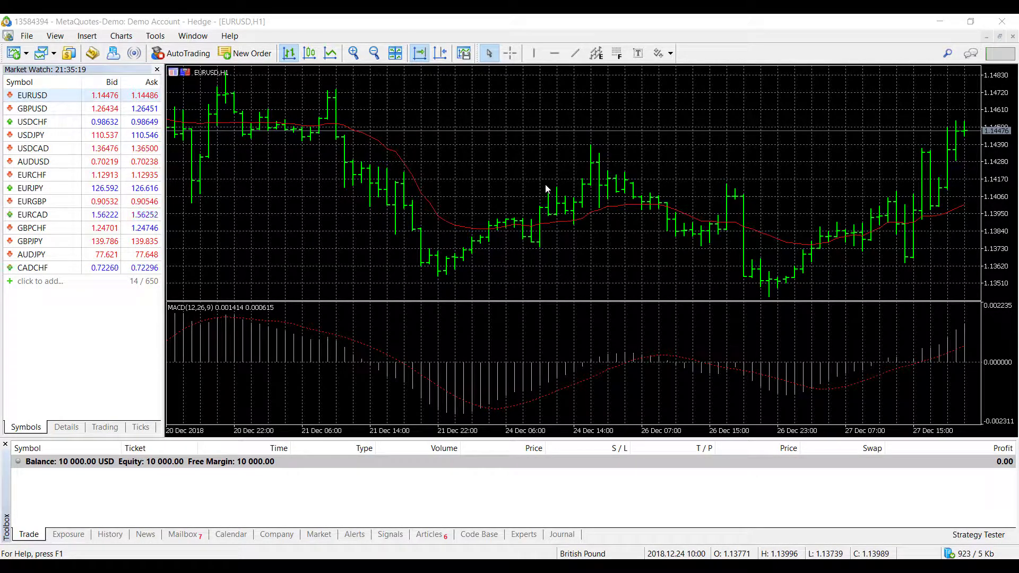
- Save the chart's Adaptive Moving Average and MACD setup as the template 'Demo'
{"action": "right_click", "coordinate": [490, 159]}
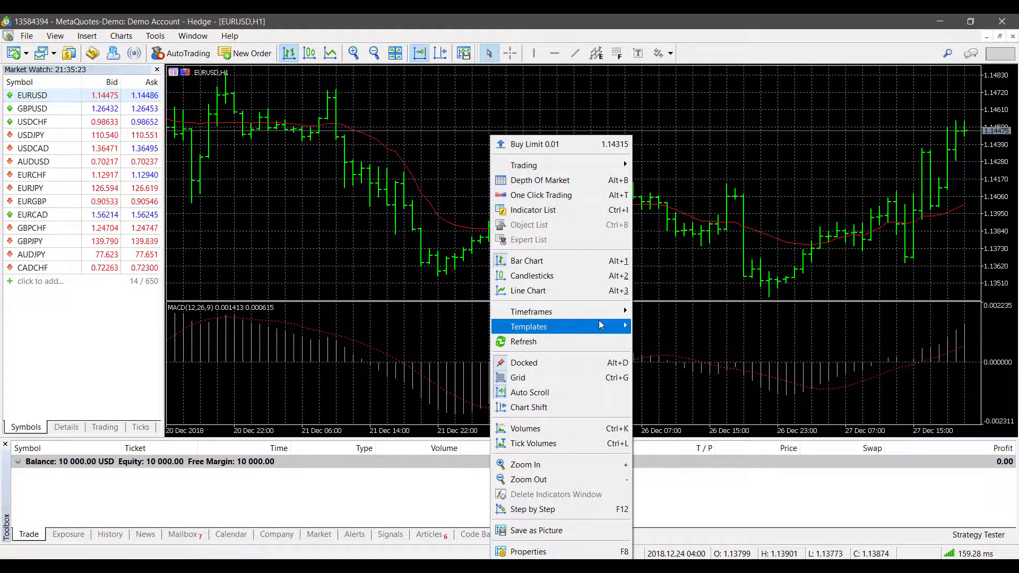
{"action": "mouse_move", "coordinate": [600, 325]}
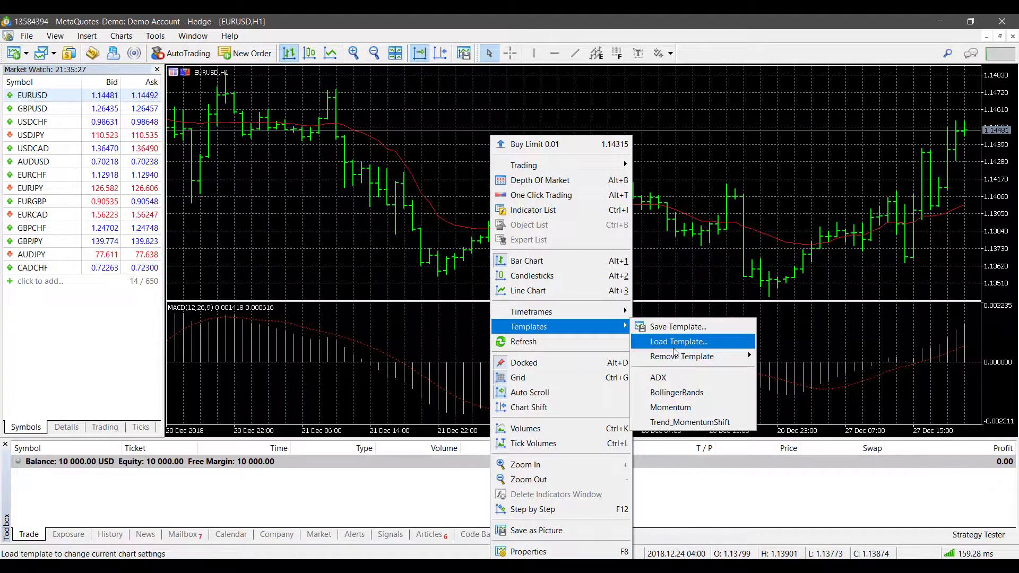
{"action": "mouse_move", "coordinate": [690, 363]}
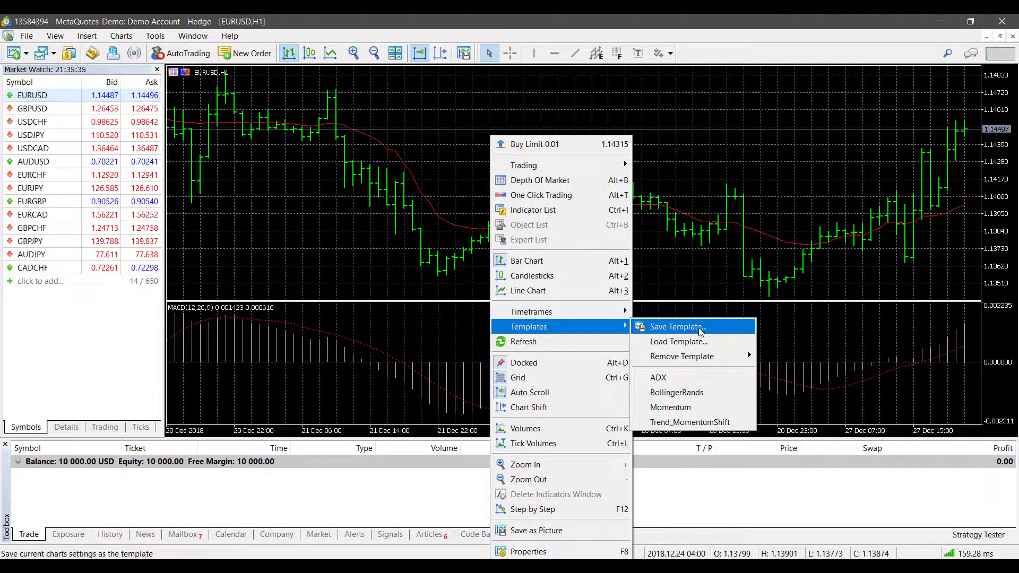
{"action": "left_click", "coordinate": [701, 327]}
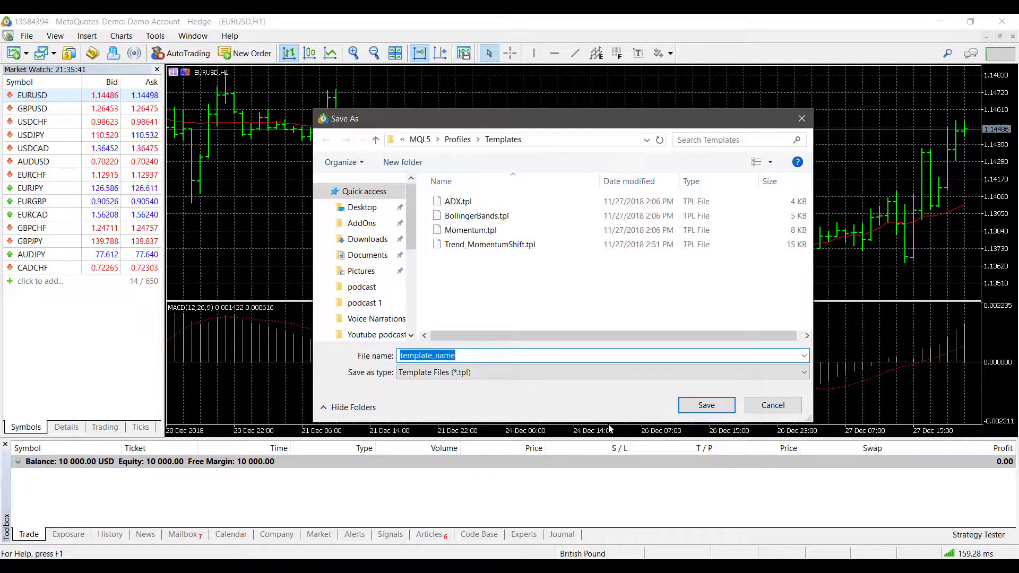
{"action": "type", "text": "Demo"}
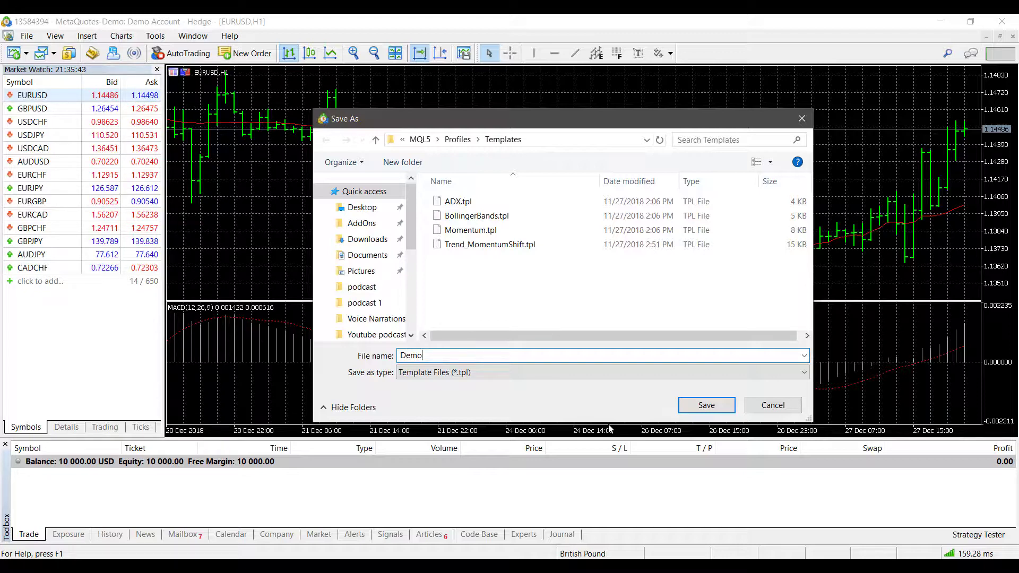
{"action": "left_click", "coordinate": [698, 407]}
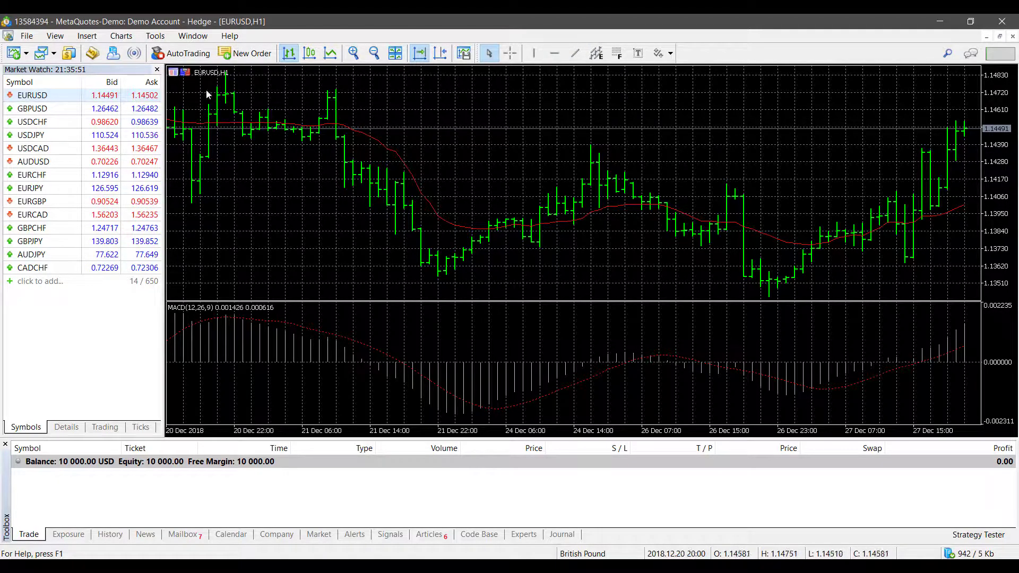
- Open a new GBPUSD chart window from Market Watch
{"action": "left_click", "coordinate": [42, 108]}
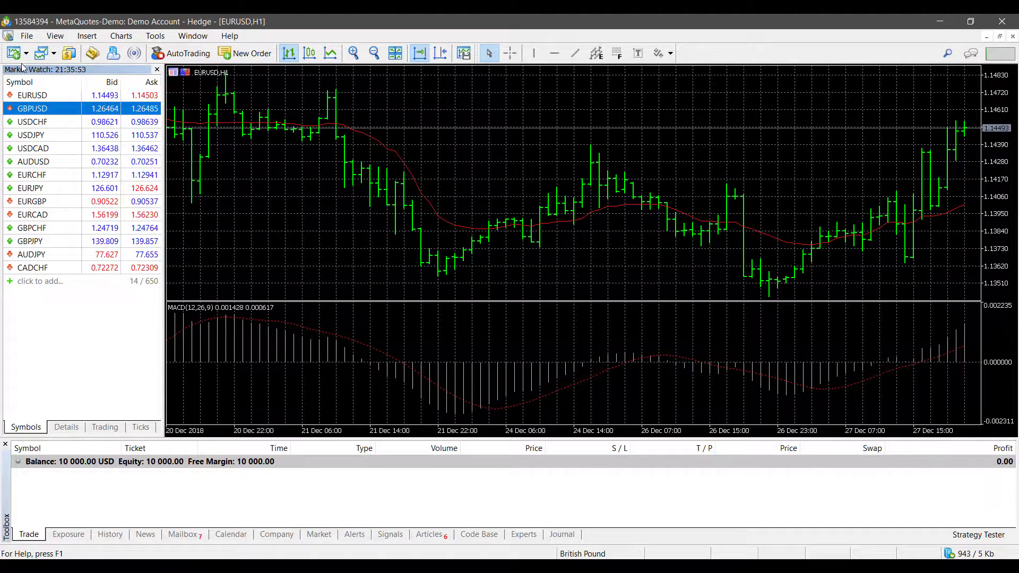
{"action": "right_click", "coordinate": [32, 108]}
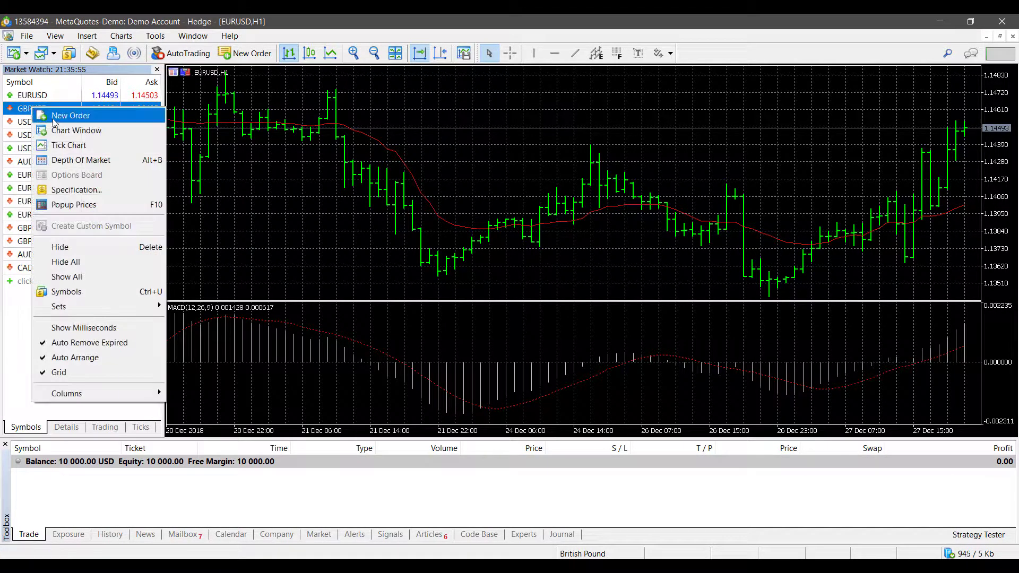
{"action": "left_click", "coordinate": [70, 136]}
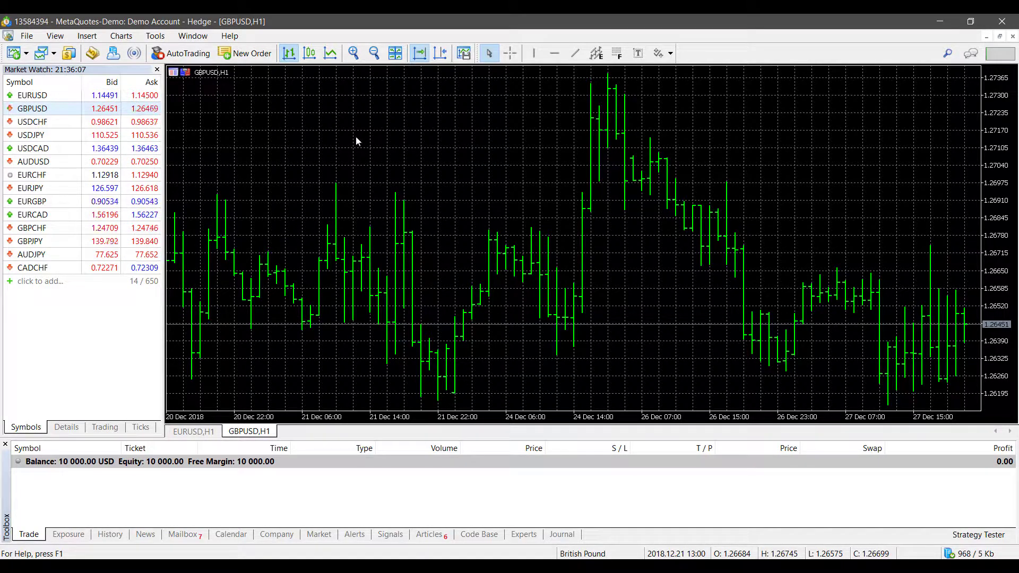
- Apply the Demo template to the GBPUSD chart
{"action": "right_click", "coordinate": [321, 102]}
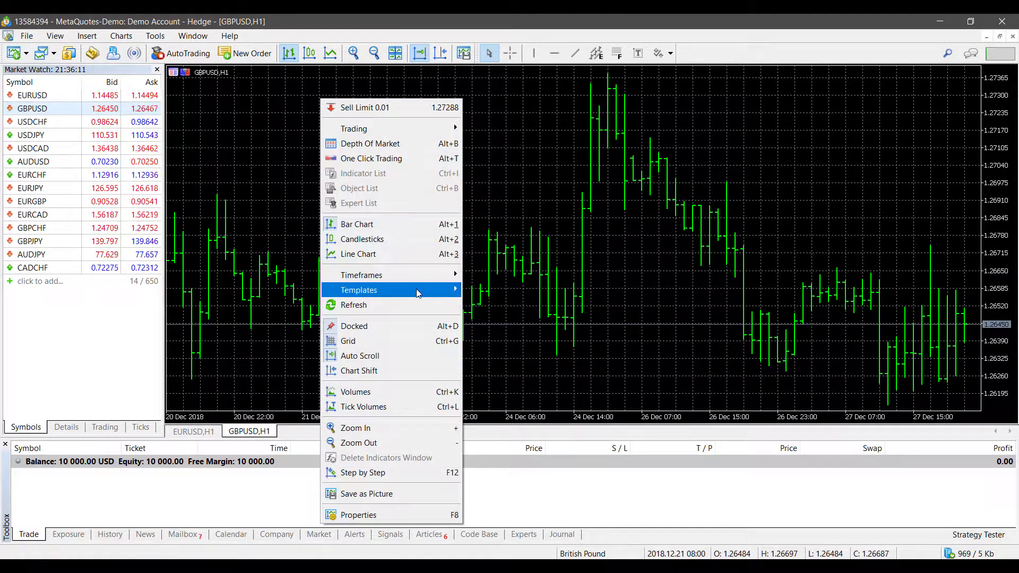
{"action": "mouse_move", "coordinate": [418, 294]}
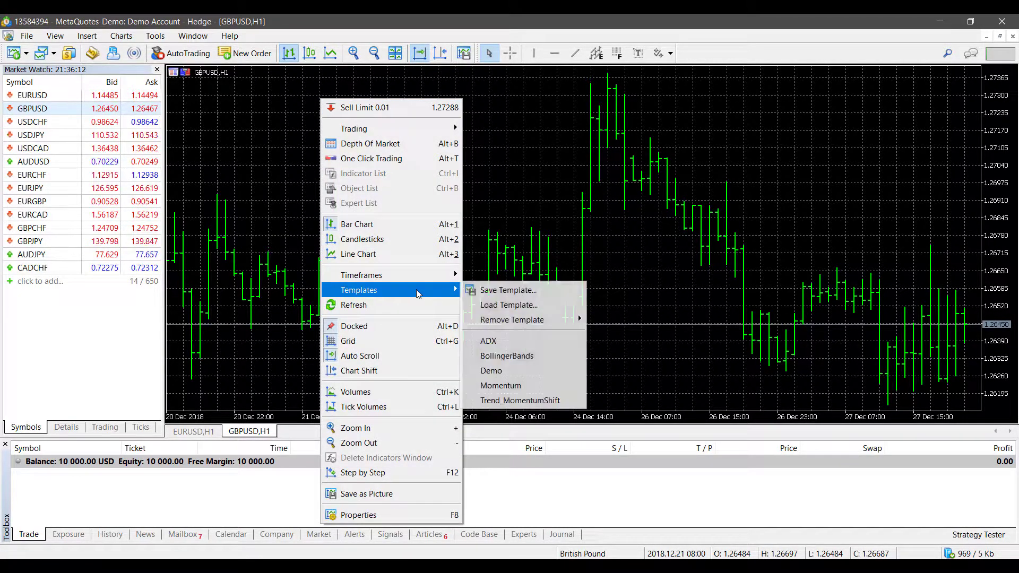
{"action": "left_click", "coordinate": [500, 374]}
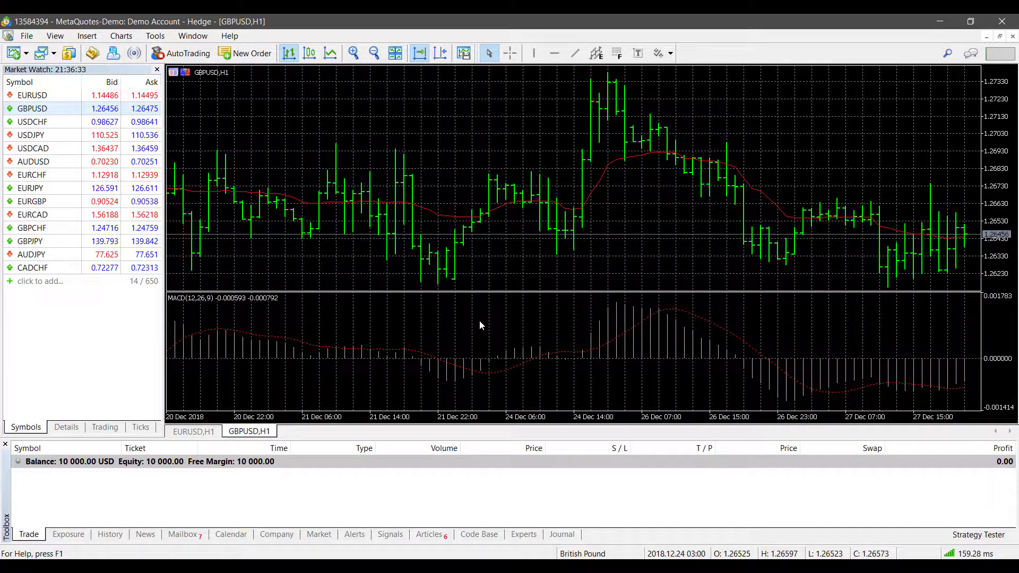
- Open the GBPUSD chart's Indicator List and delete the MACD indicator
{"action": "right_click", "coordinate": [440, 142]}
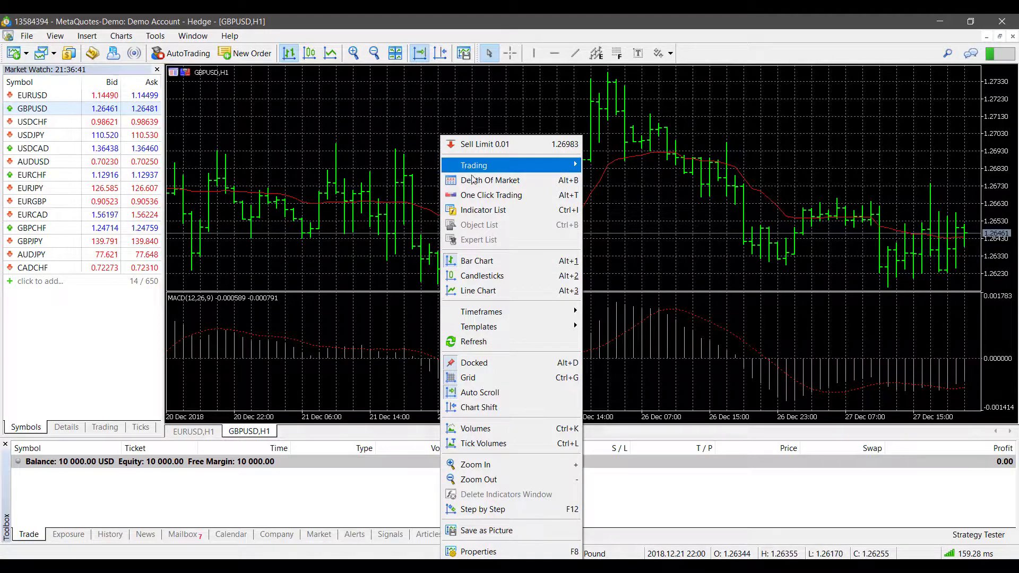
{"action": "left_click", "coordinate": [498, 210]}
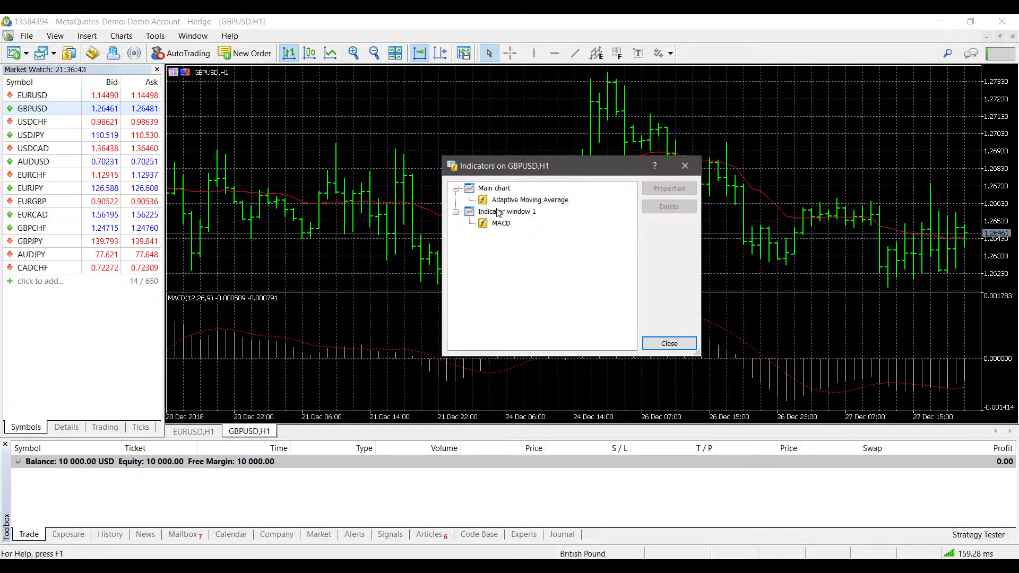
{"action": "left_click", "coordinate": [503, 202]}
{"action": "left_click", "coordinate": [501, 223]}
{"action": "left_click", "coordinate": [500, 201]}
{"action": "left_click", "coordinate": [504, 226]}
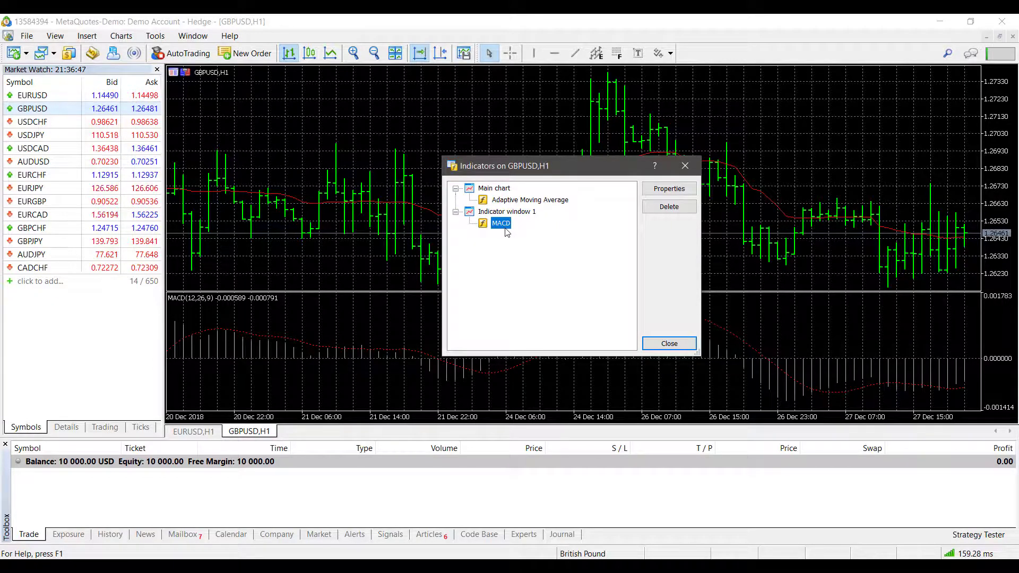
{"action": "left_click", "coordinate": [513, 202]}
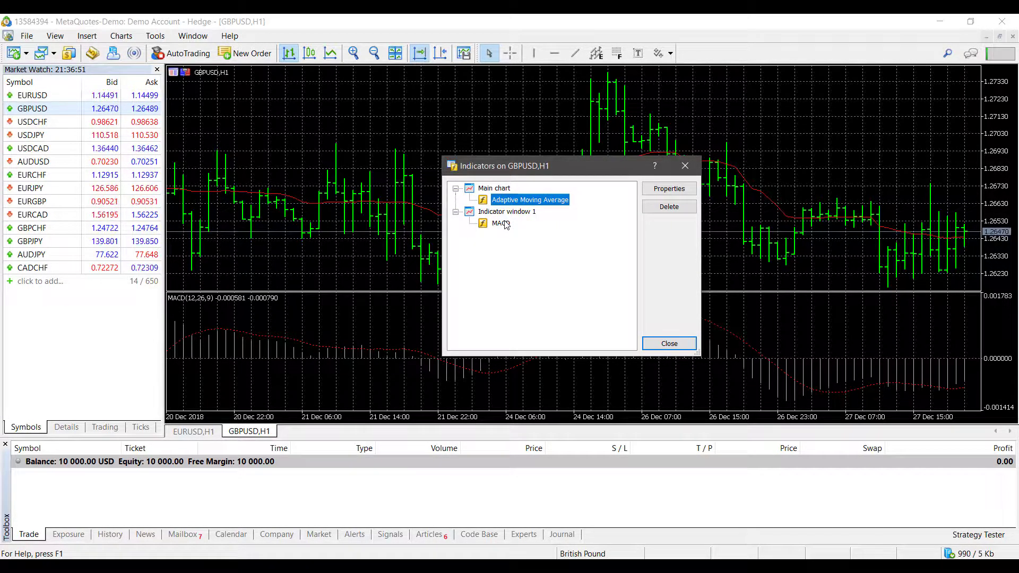
{"action": "left_click", "coordinate": [500, 224]}
{"action": "left_click", "coordinate": [674, 208]}
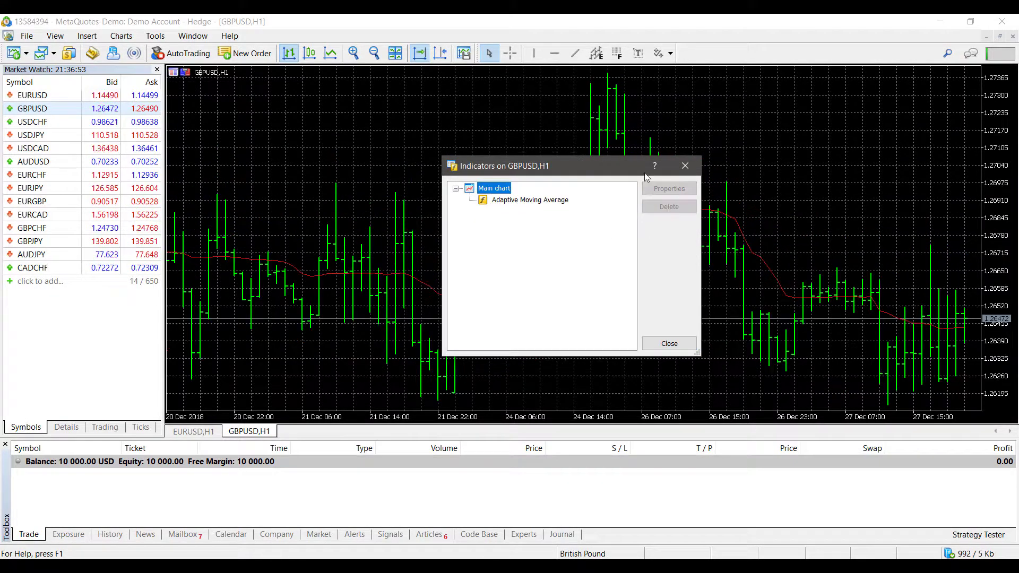
- Delete the Adaptive Moving Average from the Indicator List
{"action": "left_click_drag", "start_coordinate": [583, 172], "coordinate": [293, 78]}
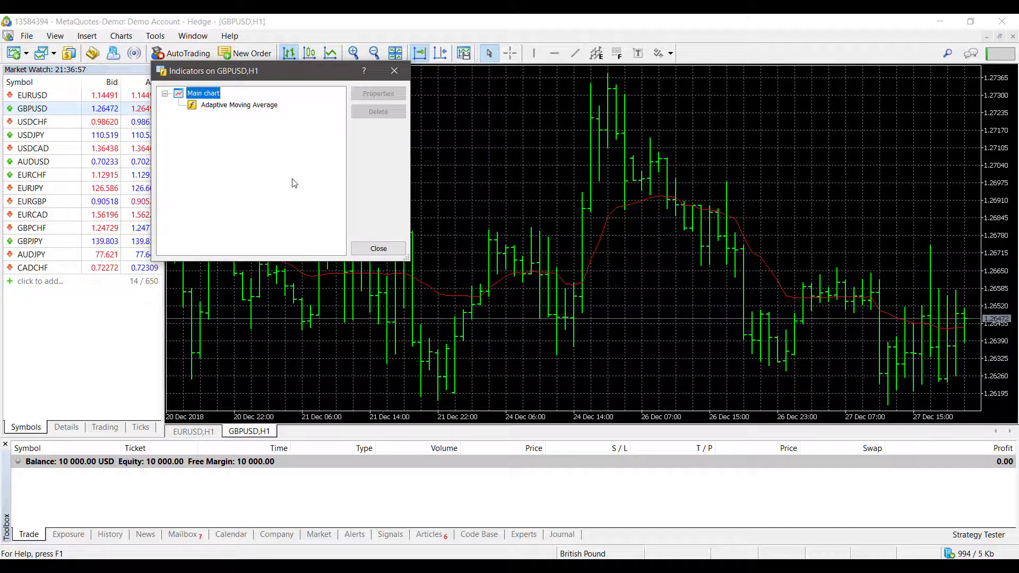
{"action": "left_click", "coordinate": [216, 106]}
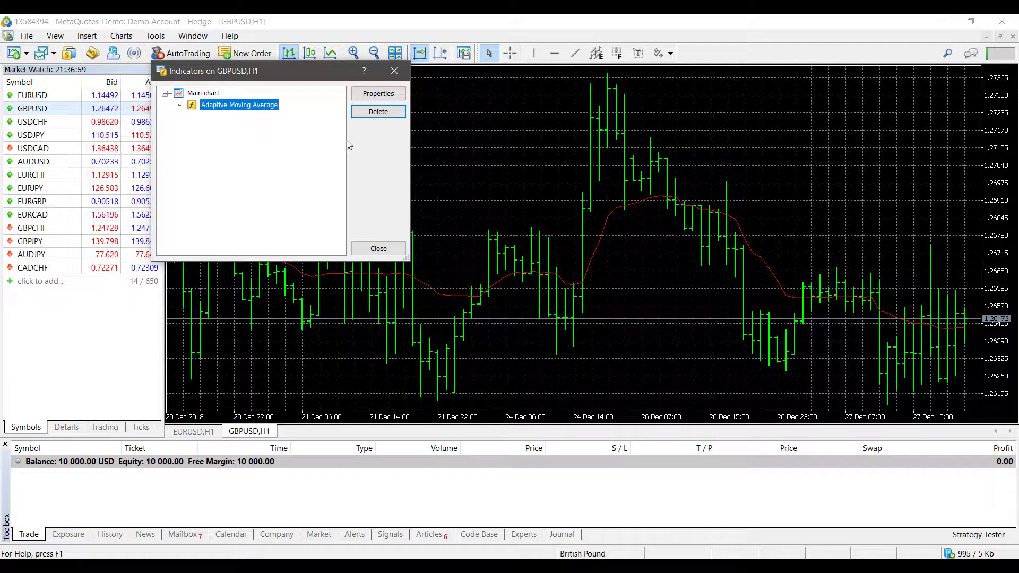
{"action": "left_click", "coordinate": [393, 114]}
{"action": "left_click", "coordinate": [393, 251]}
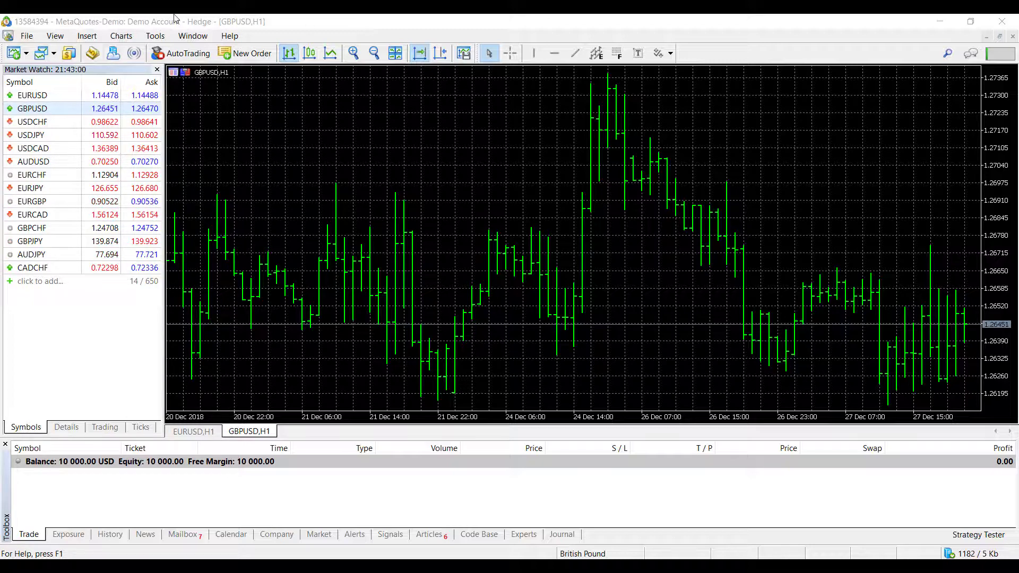
- Open the terminal's data folder and browse to MQL5\Indicators in File Explorer
{"action": "left_click", "coordinate": [26, 37]}
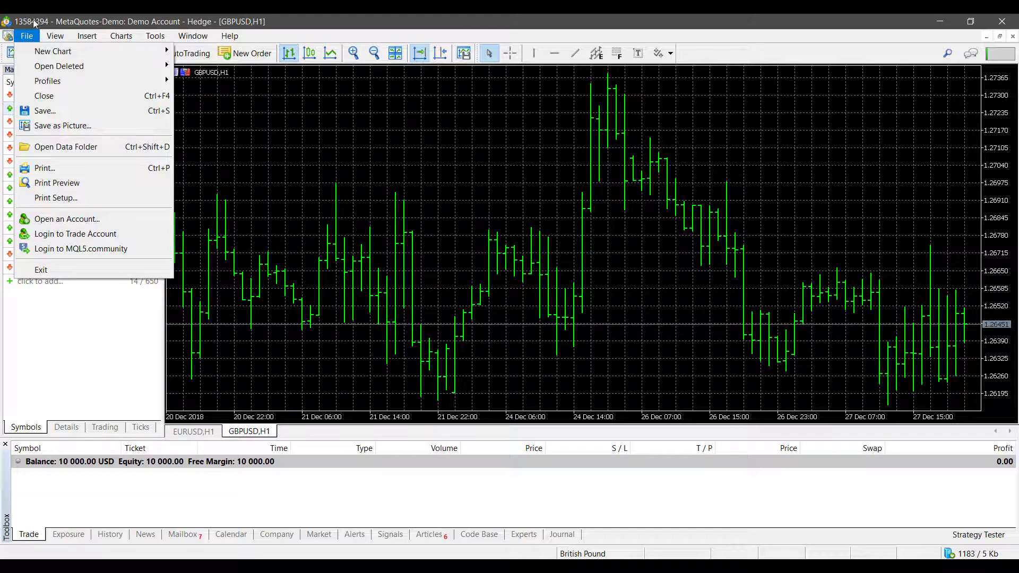
{"action": "left_click", "coordinate": [88, 151]}
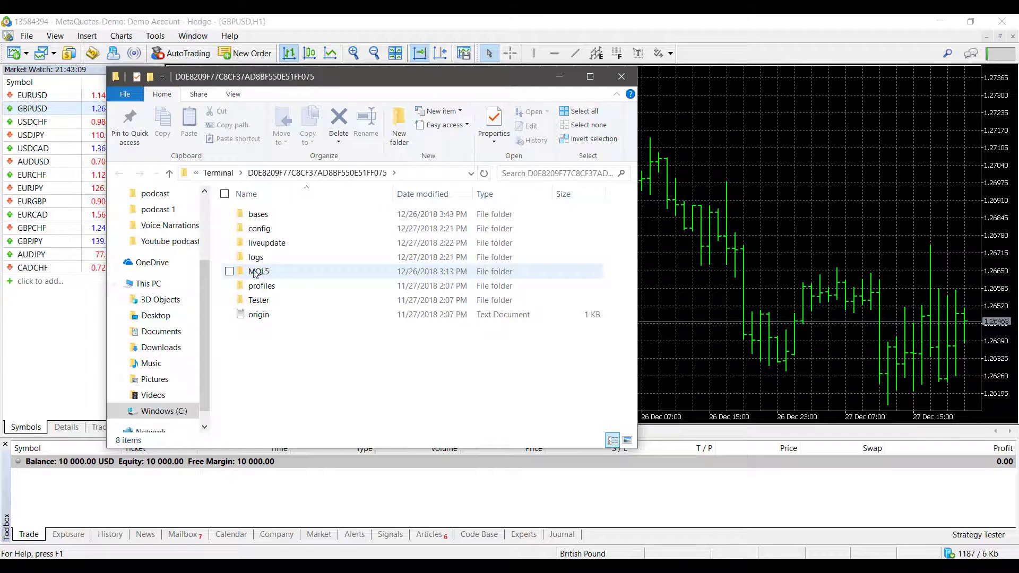
{"action": "double_click", "coordinate": [254, 273]}
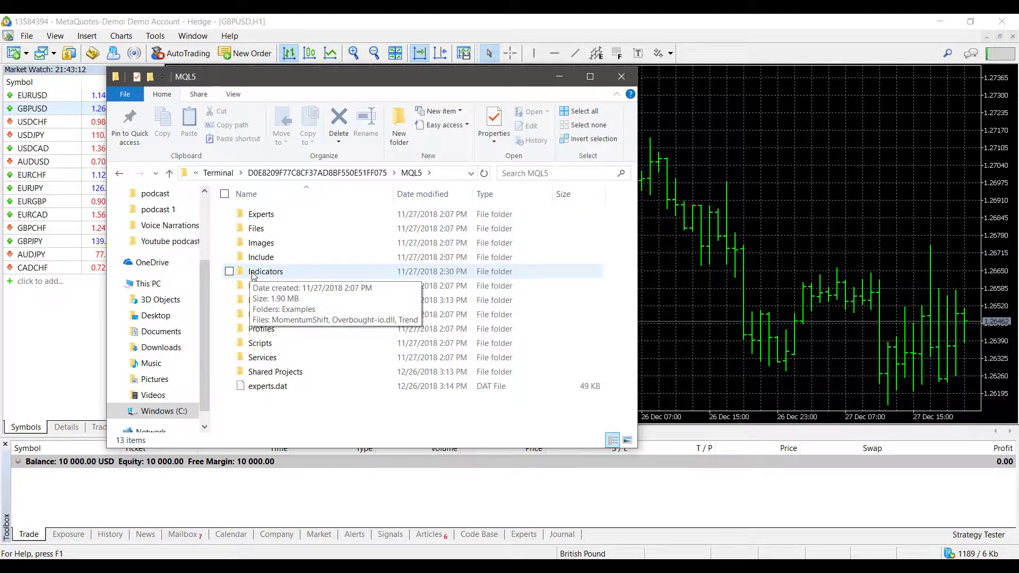
{"action": "double_click", "coordinate": [250, 273]}
{"action": "left_click_drag", "start_coordinate": [276, 80], "coordinate": [188, 70]}
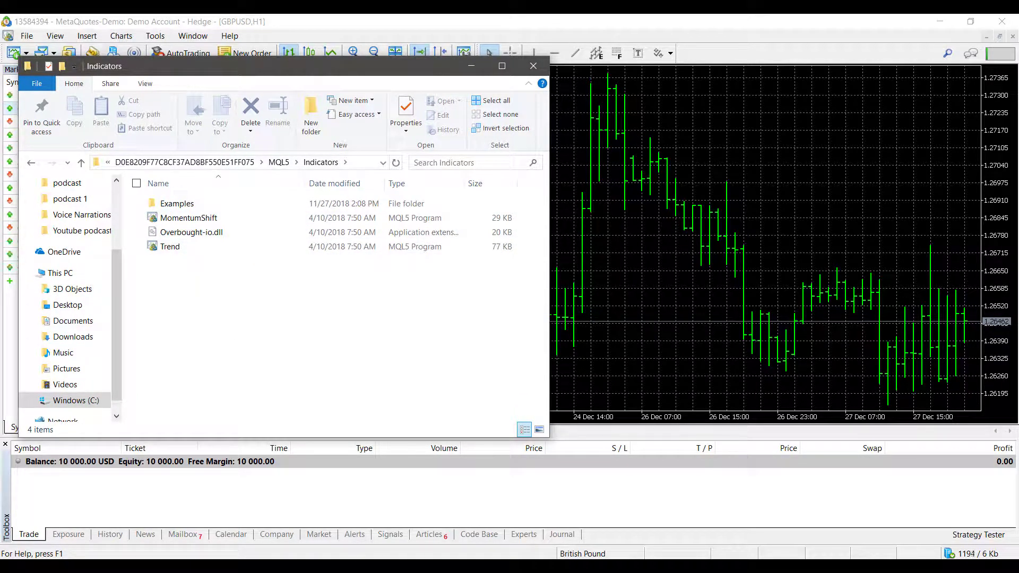
{"action": "mouse_move", "coordinate": [311, 566]}
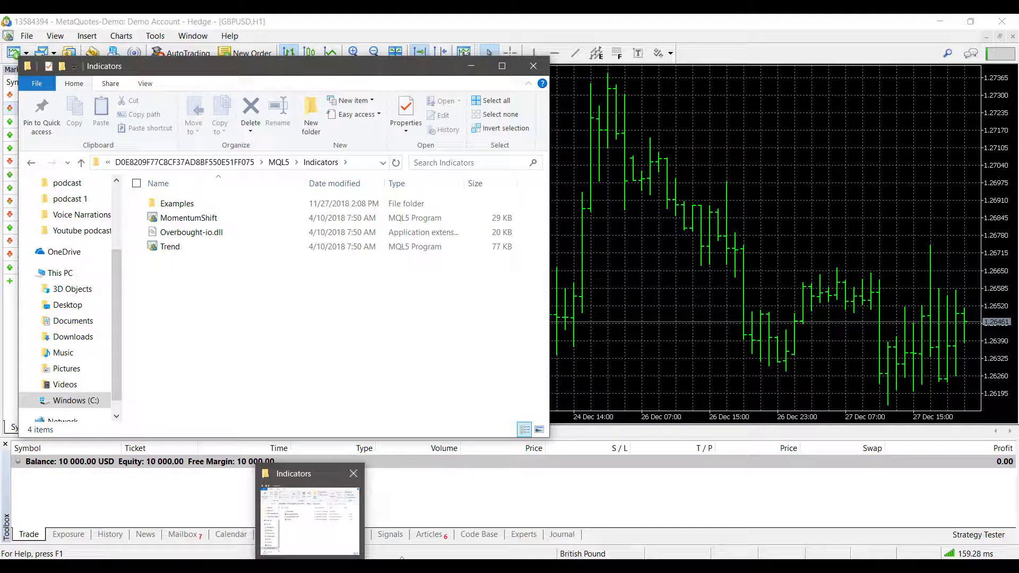
- In the WinRAR archive's Indicators folder, select MomentumShift.ex5, Overbought-io.dll and Trend.ex5
{"action": "left_click", "coordinate": [456, 510]}
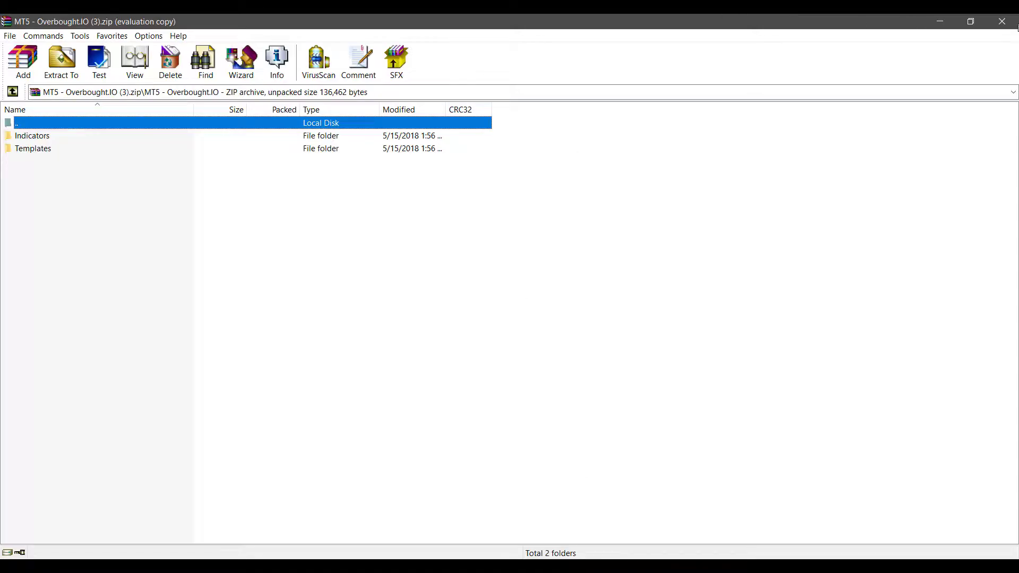
{"action": "left_click", "coordinate": [970, 21]}
{"action": "left_click_drag", "start_coordinate": [492, 57], "coordinate": [671, 46]}
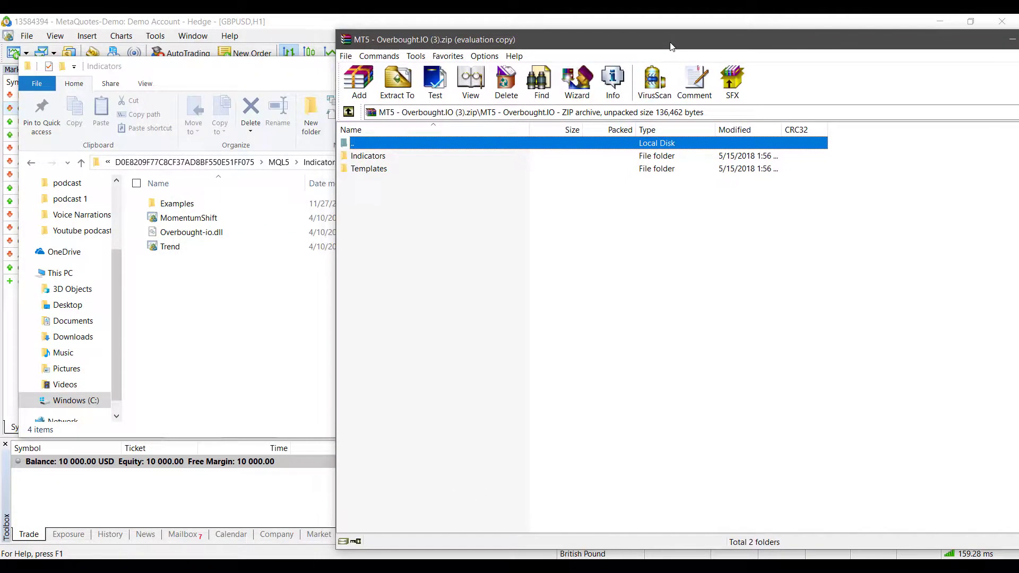
{"action": "double_click", "coordinate": [383, 159]}
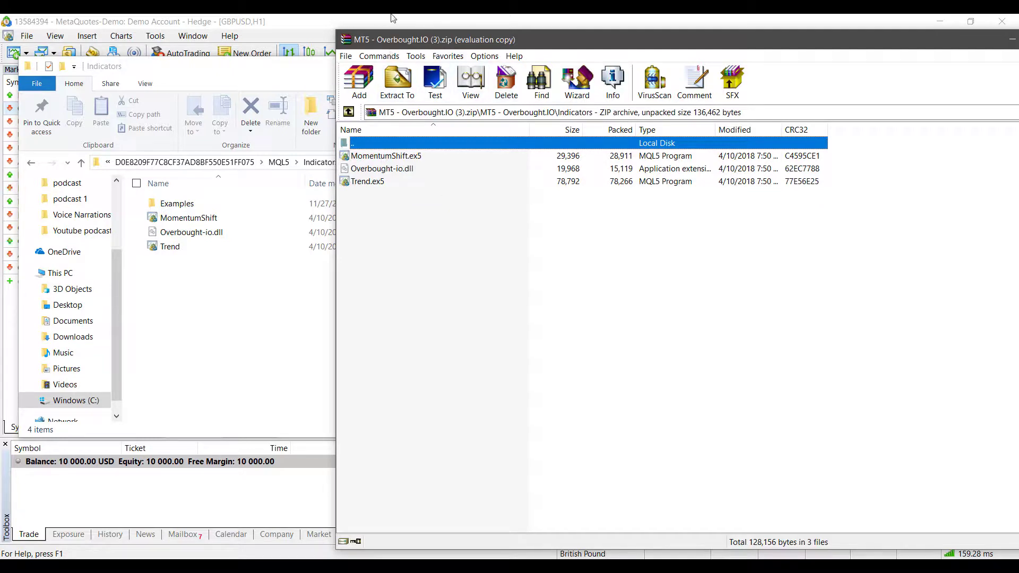
{"action": "left_click", "coordinate": [405, 218]}
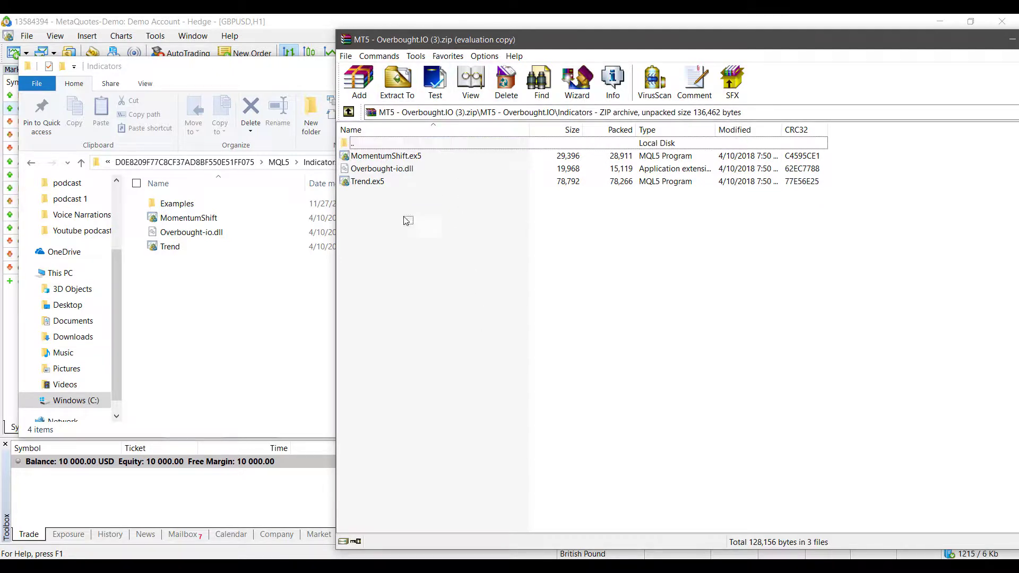
{"action": "left_click_drag", "start_coordinate": [407, 220], "coordinate": [356, 155]}
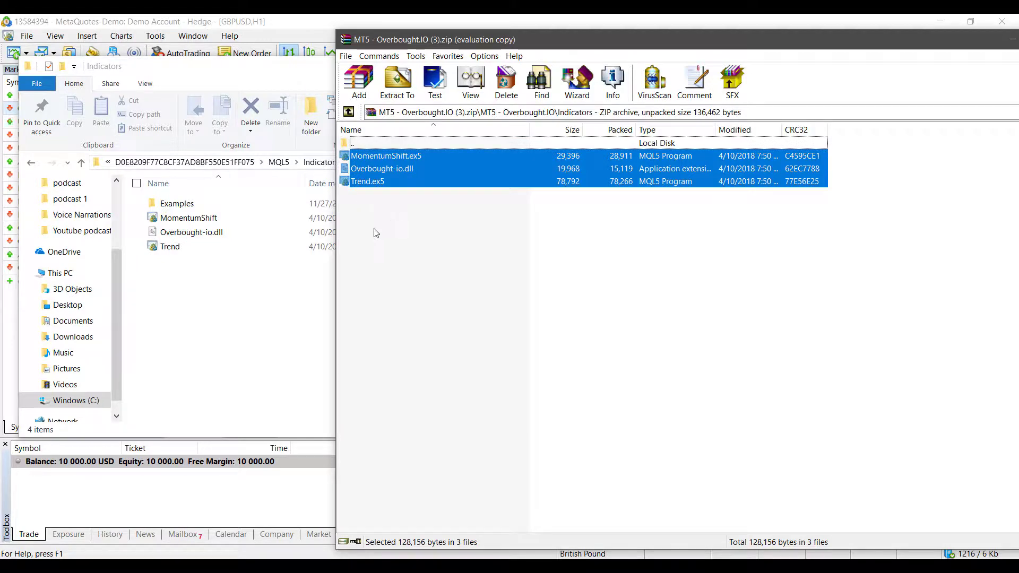
- Navigate File Explorer from the Indicators folder to MQL5\Profiles\Templates
{"action": "left_click", "coordinate": [186, 106]}
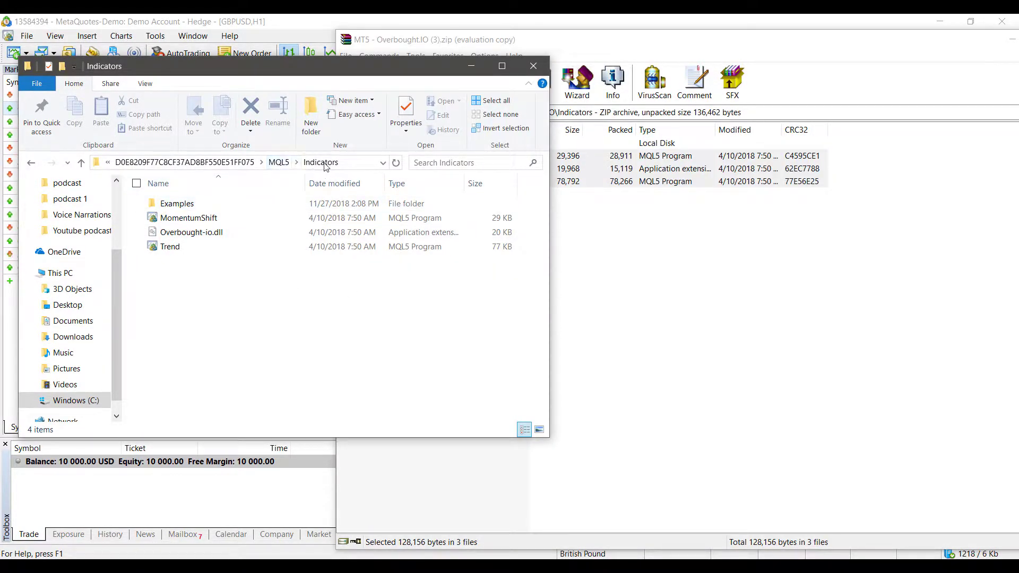
{"action": "left_click", "coordinate": [31, 163]}
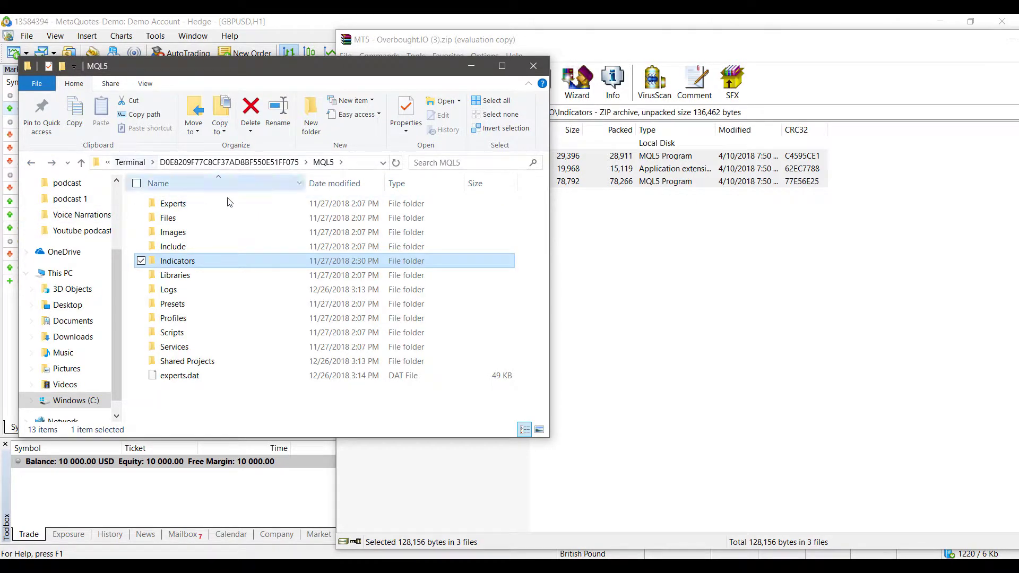
{"action": "left_click", "coordinate": [31, 163]}
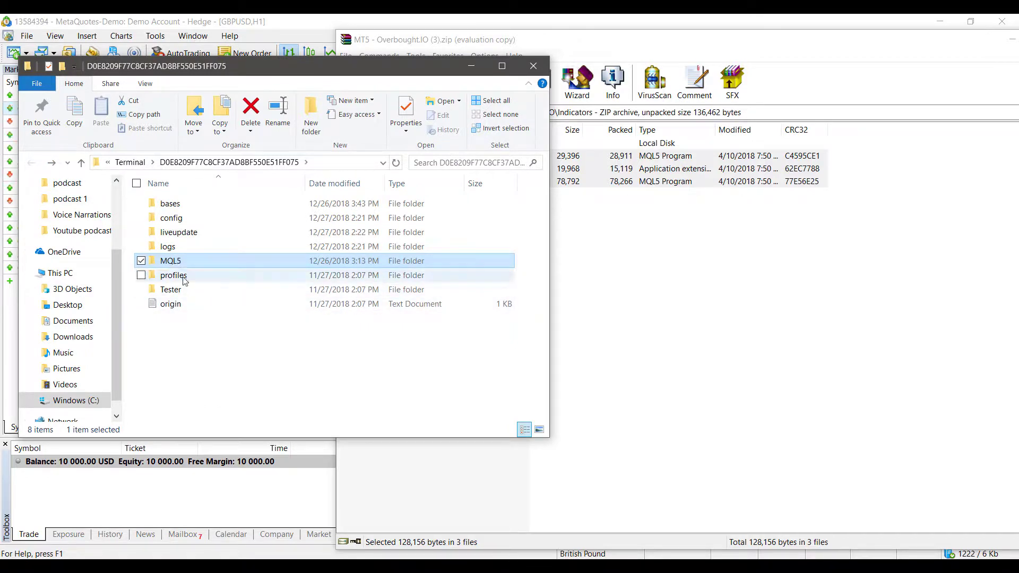
{"action": "left_click", "coordinate": [185, 280]}
{"action": "double_click", "coordinate": [184, 280]}
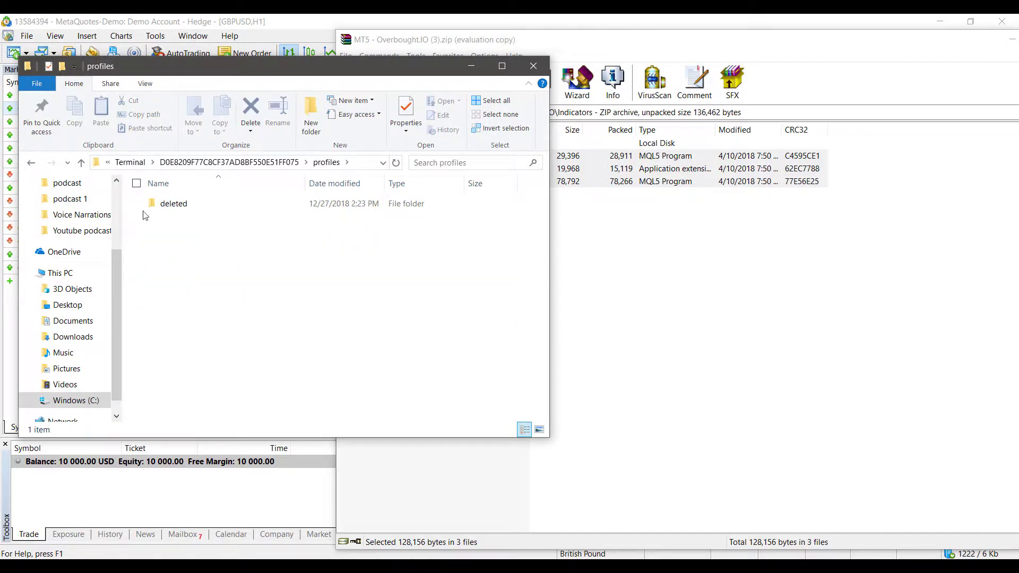
{"action": "left_click", "coordinate": [32, 163]}
{"action": "double_click", "coordinate": [170, 262]}
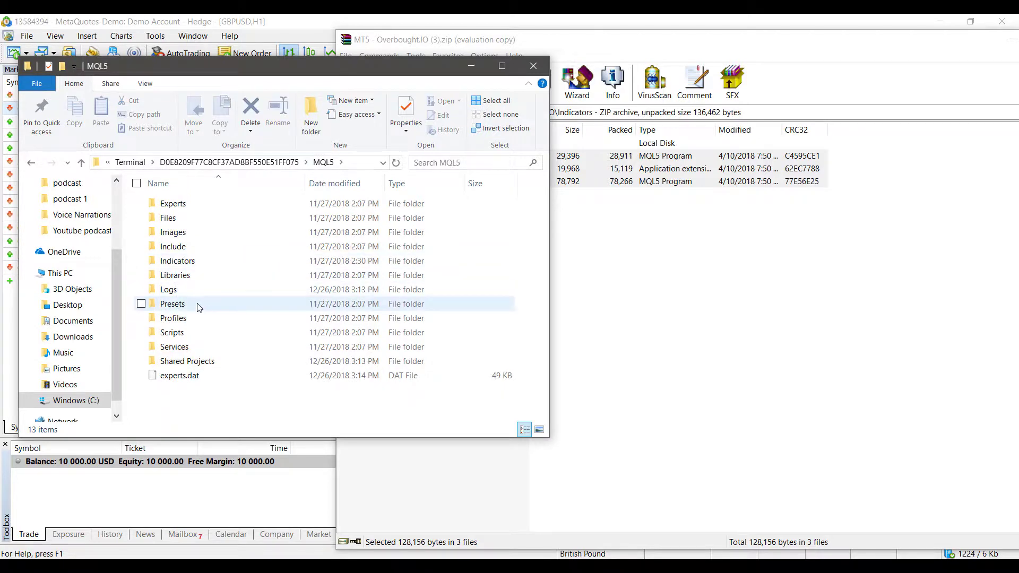
{"action": "double_click", "coordinate": [190, 319]}
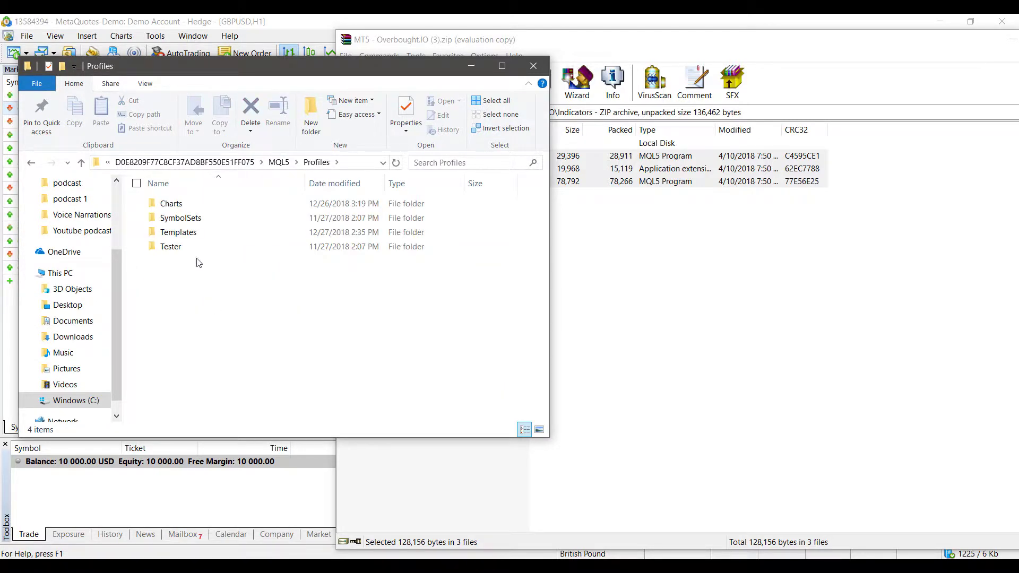
{"action": "double_click", "coordinate": [186, 234]}
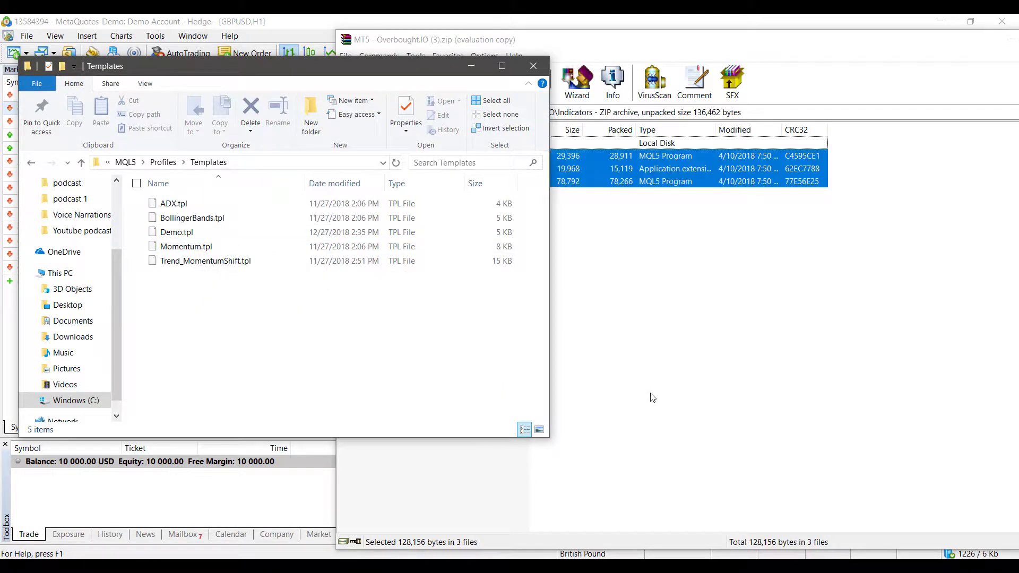
{"action": "left_click", "coordinate": [652, 398]}
- Go to the archive's Templates folder and select Trend_MomentumShift.tpl
{"action": "left_click", "coordinate": [348, 112]}
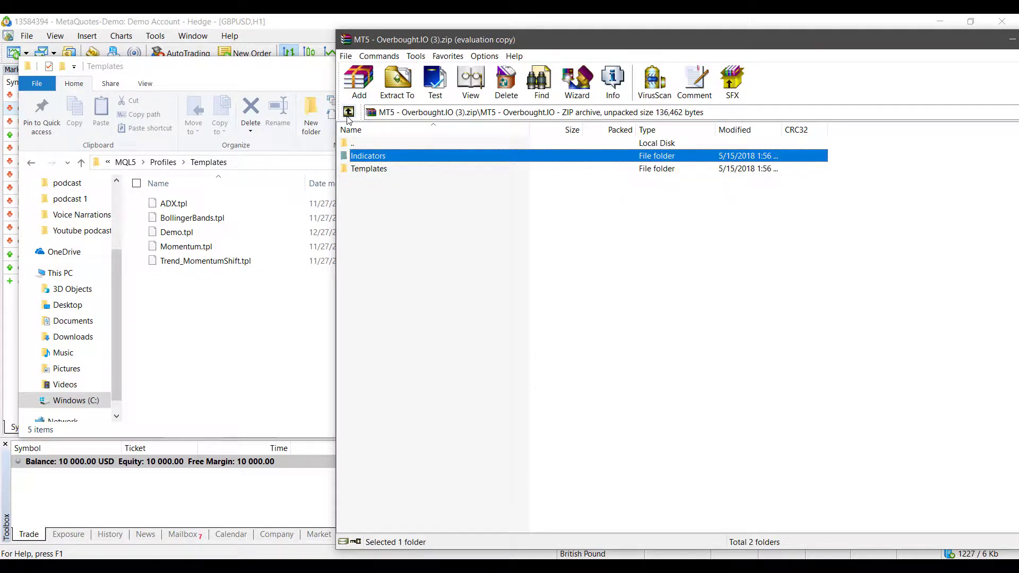
{"action": "double_click", "coordinate": [366, 168]}
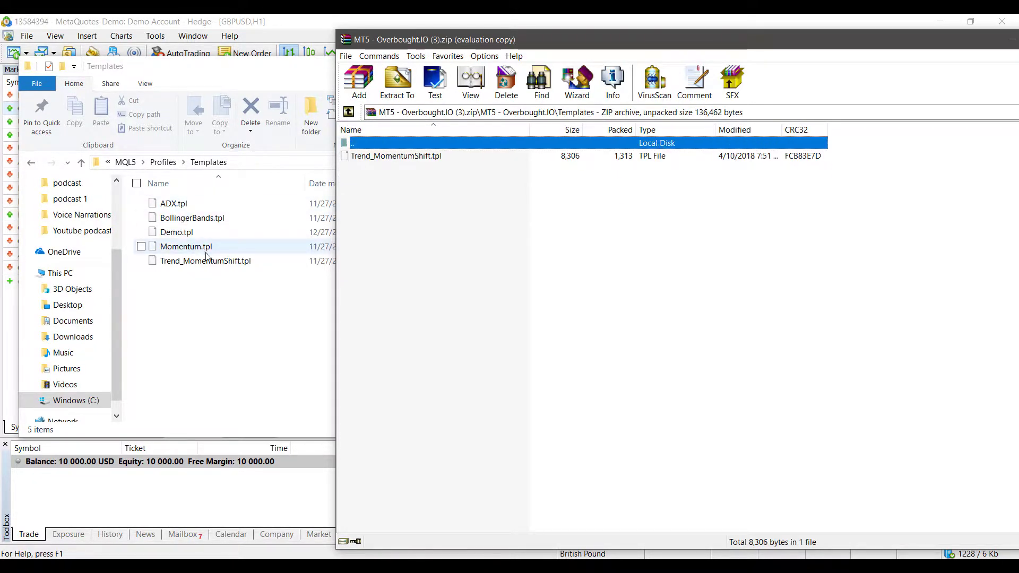
{"action": "left_click_drag", "start_coordinate": [435, 45], "coordinate": [579, 91]}
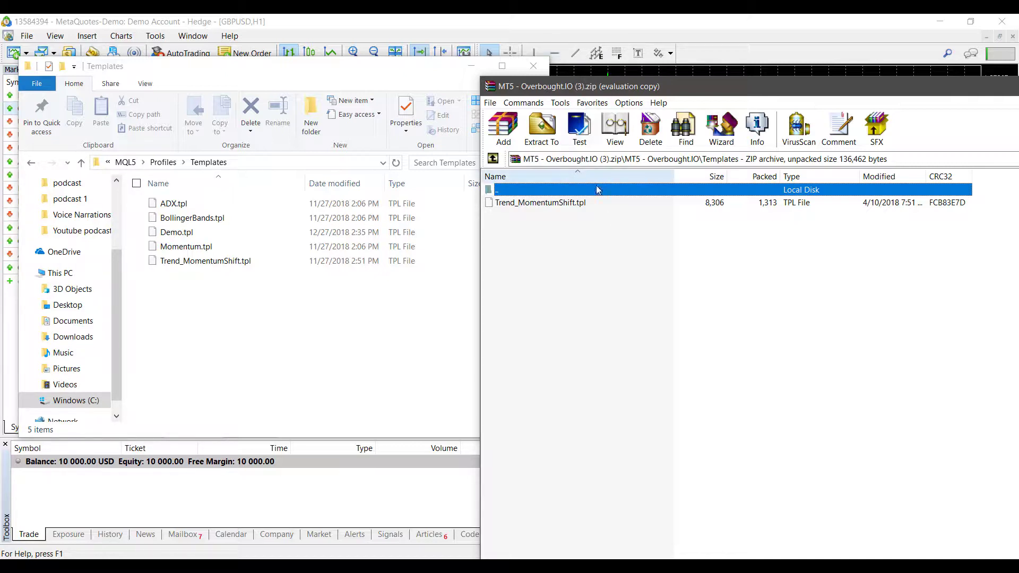
{"action": "left_click", "coordinate": [581, 206]}
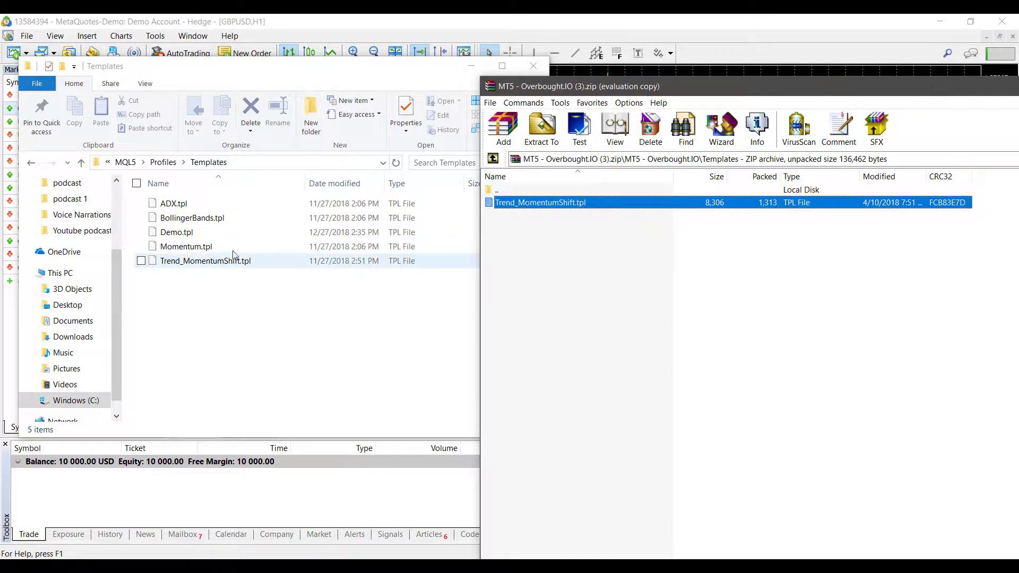
{"action": "left_click", "coordinate": [435, 73]}
- Close the Explorer Templates window and the WinRAR archive window
{"action": "left_click", "coordinate": [533, 66]}
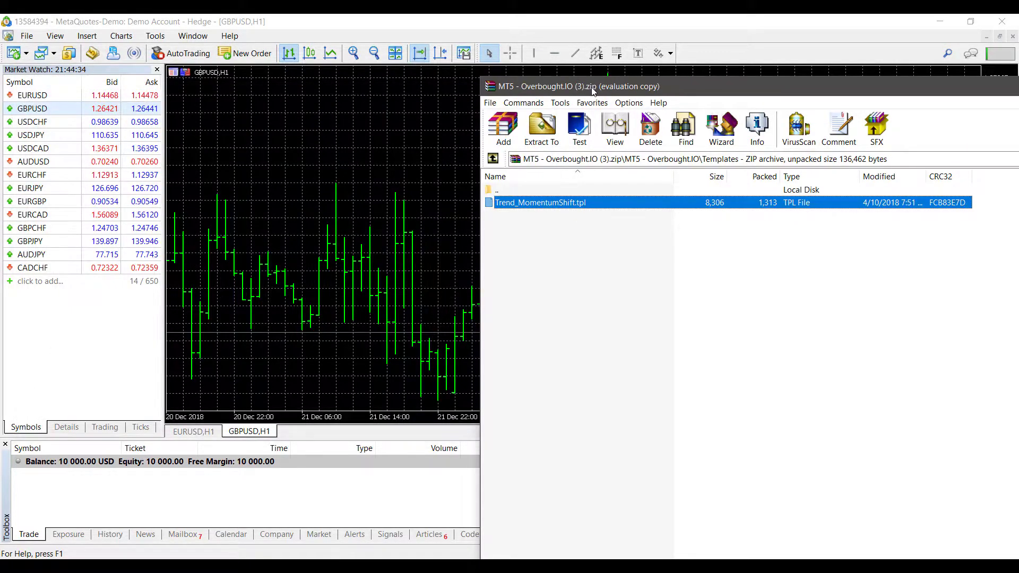
{"action": "left_click_drag", "start_coordinate": [592, 92], "coordinate": [354, 89]}
{"action": "left_click", "coordinate": [991, 86]}
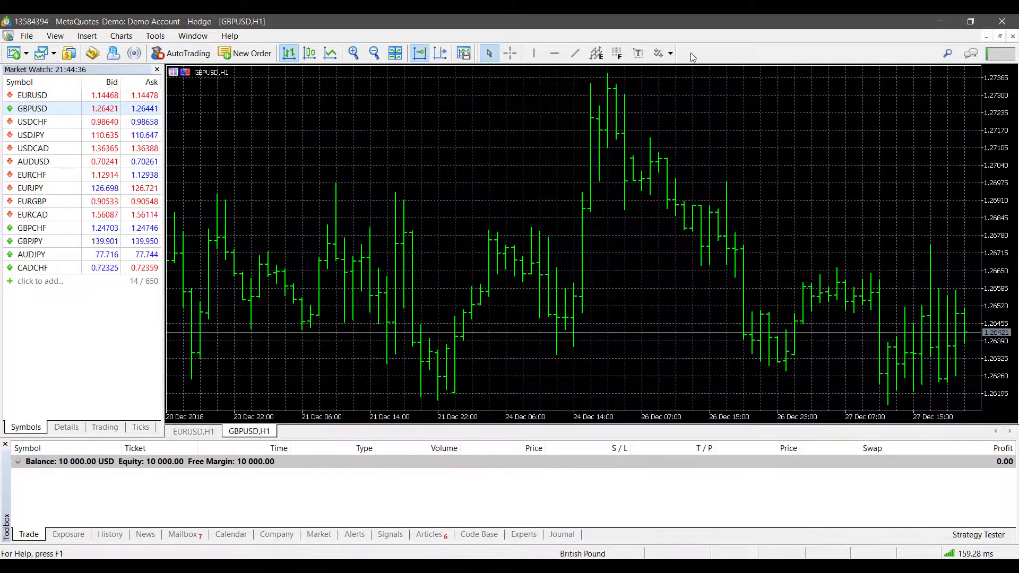
- Show the Expert Advisors page of MetaTrader's Tools Options
{"action": "left_click", "coordinate": [157, 36]}
{"action": "left_click", "coordinate": [175, 138]}
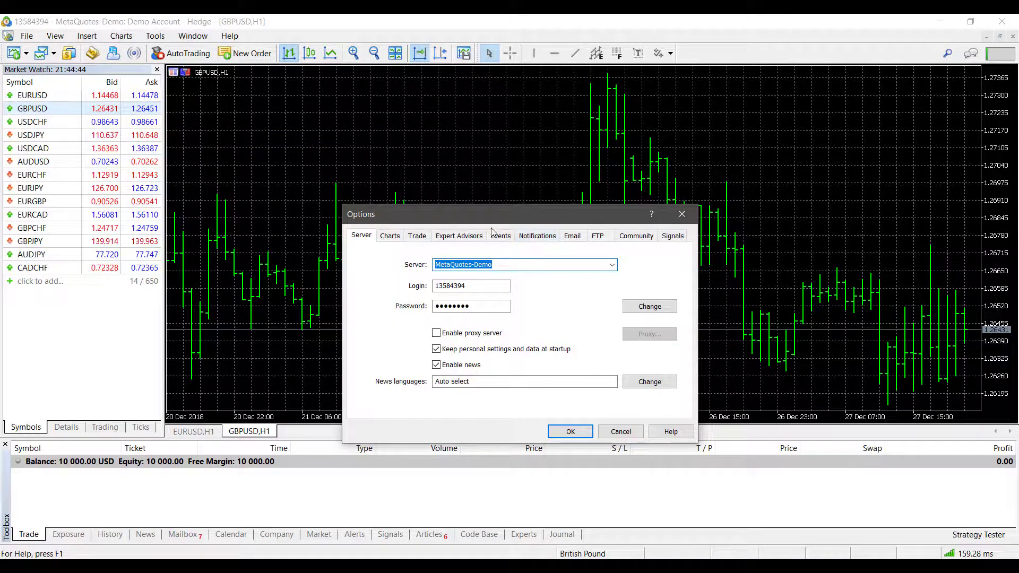
{"action": "left_click", "coordinate": [474, 236]}
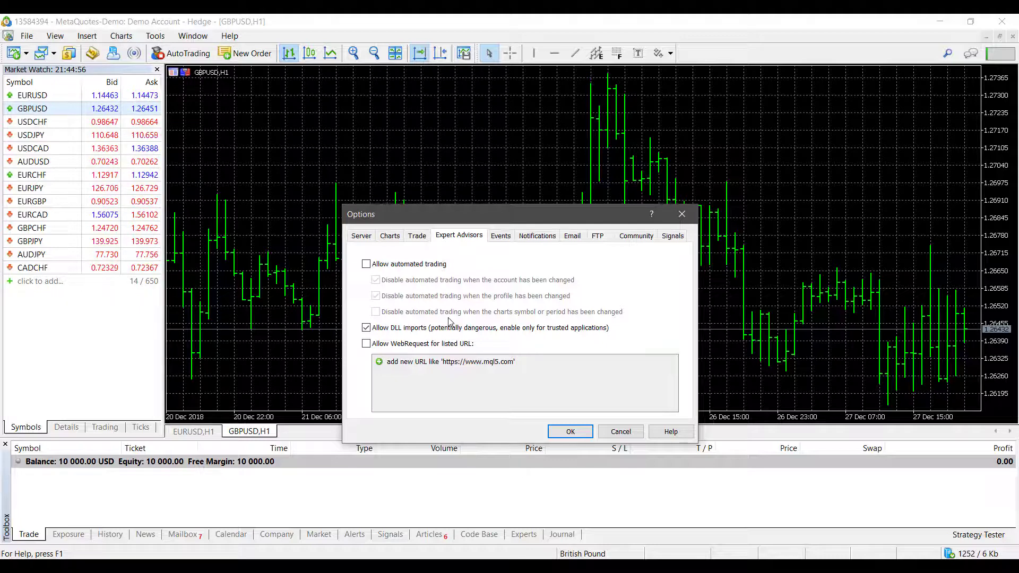
- Confirm Options with OK and load the Trend_MomentumShift template onto the GBPUSD H1 chart
{"action": "left_click", "coordinate": [572, 431]}
{"action": "right_click", "coordinate": [372, 137]}
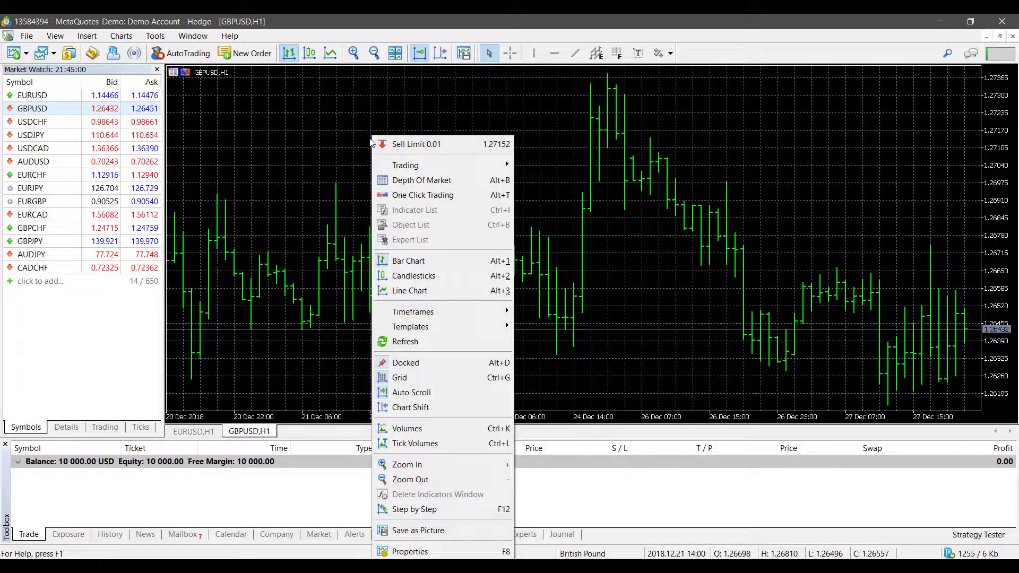
{"action": "mouse_move", "coordinate": [470, 318]}
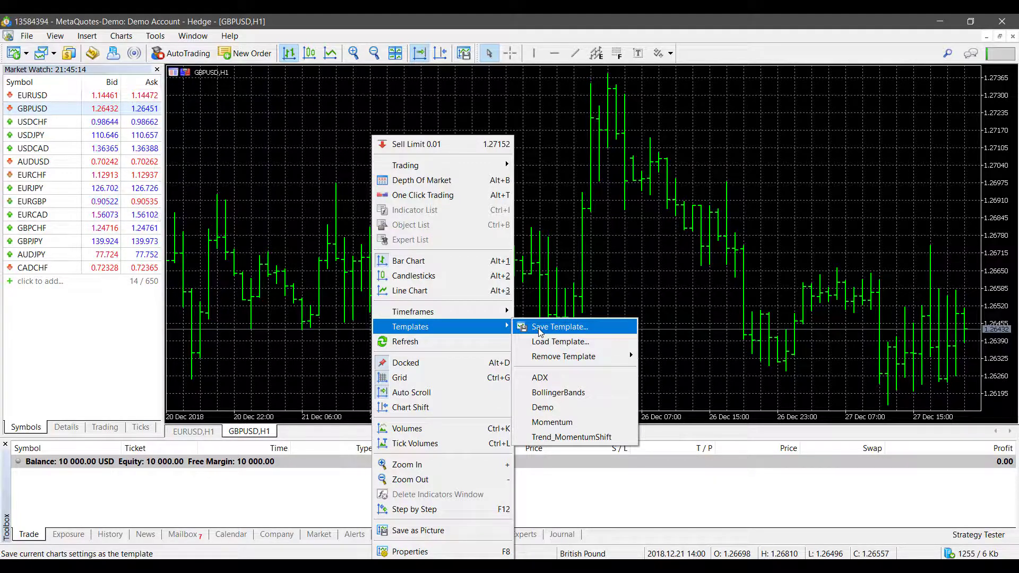
{"action": "left_click", "coordinate": [587, 438]}
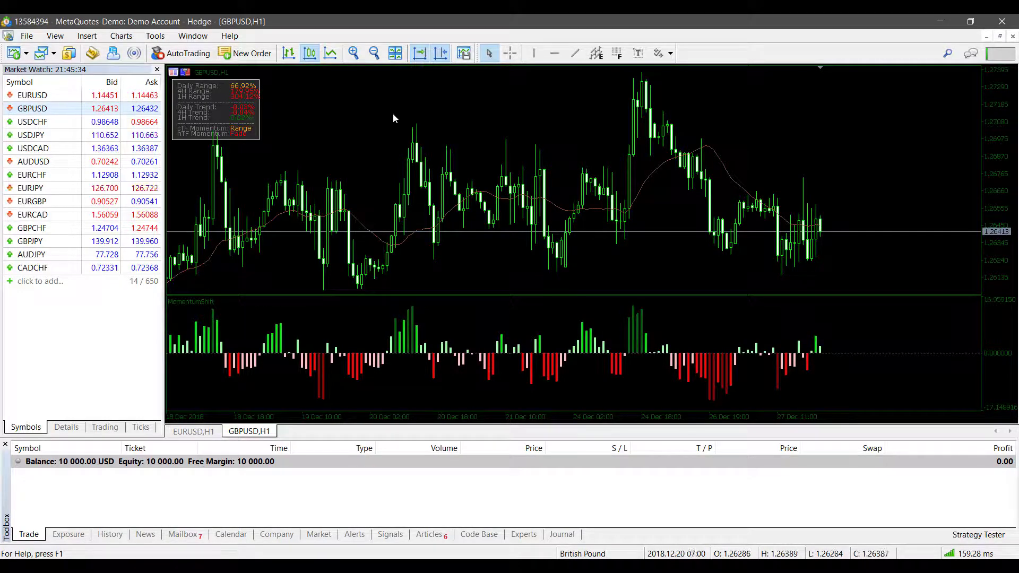
- From the chart's Indicator List, open the Trend indicator's properties
{"action": "right_click", "coordinate": [421, 135]}
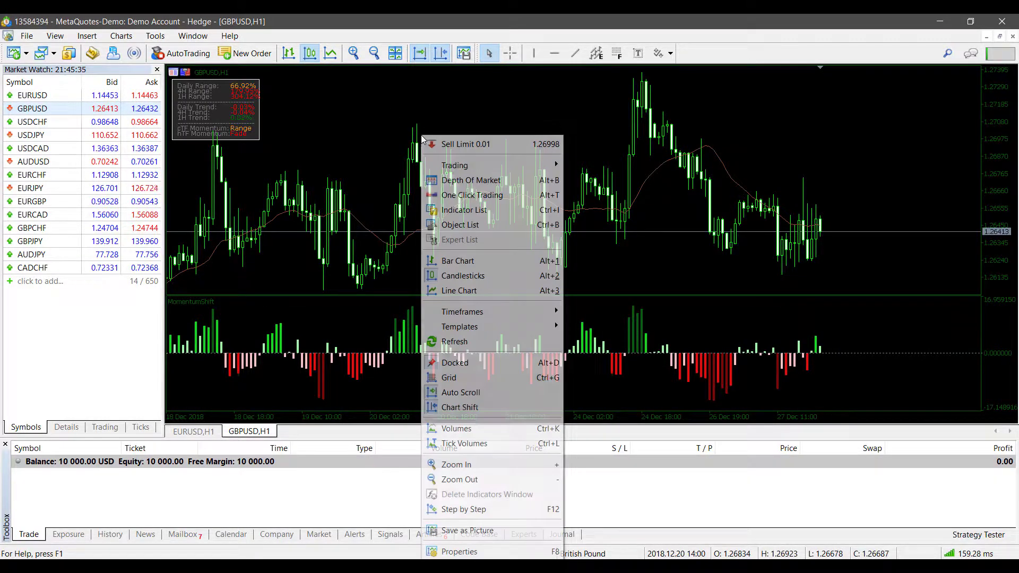
{"action": "left_click", "coordinate": [487, 211]}
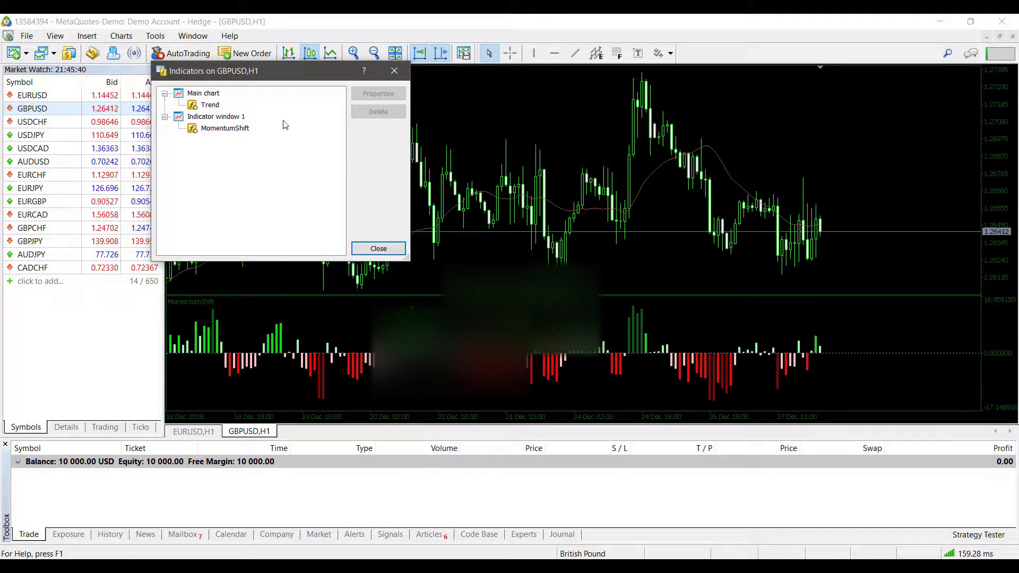
{"action": "left_click", "coordinate": [211, 105]}
{"action": "left_click", "coordinate": [213, 128]}
{"action": "left_click", "coordinate": [210, 105]}
{"action": "left_click", "coordinate": [378, 94]}
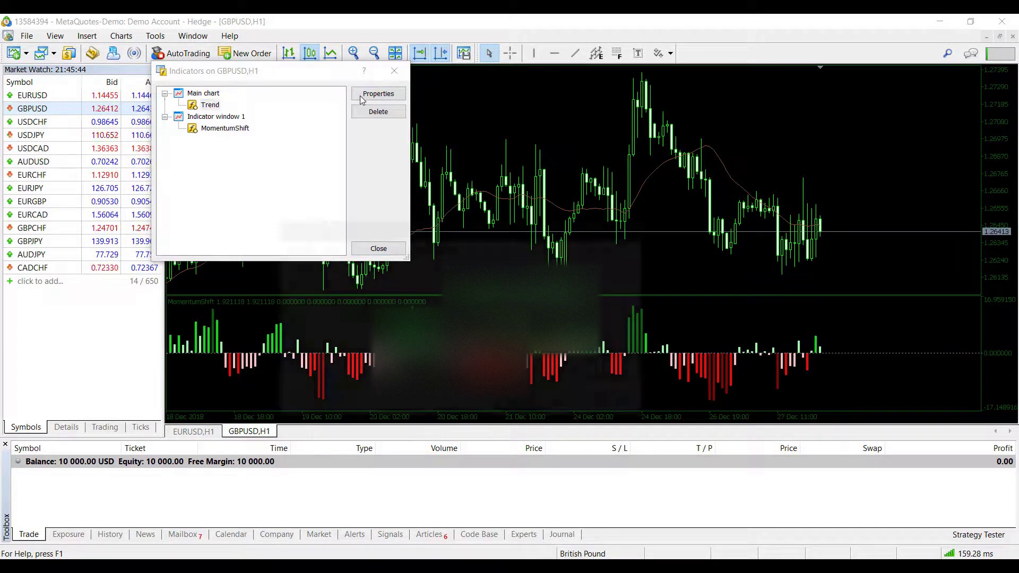